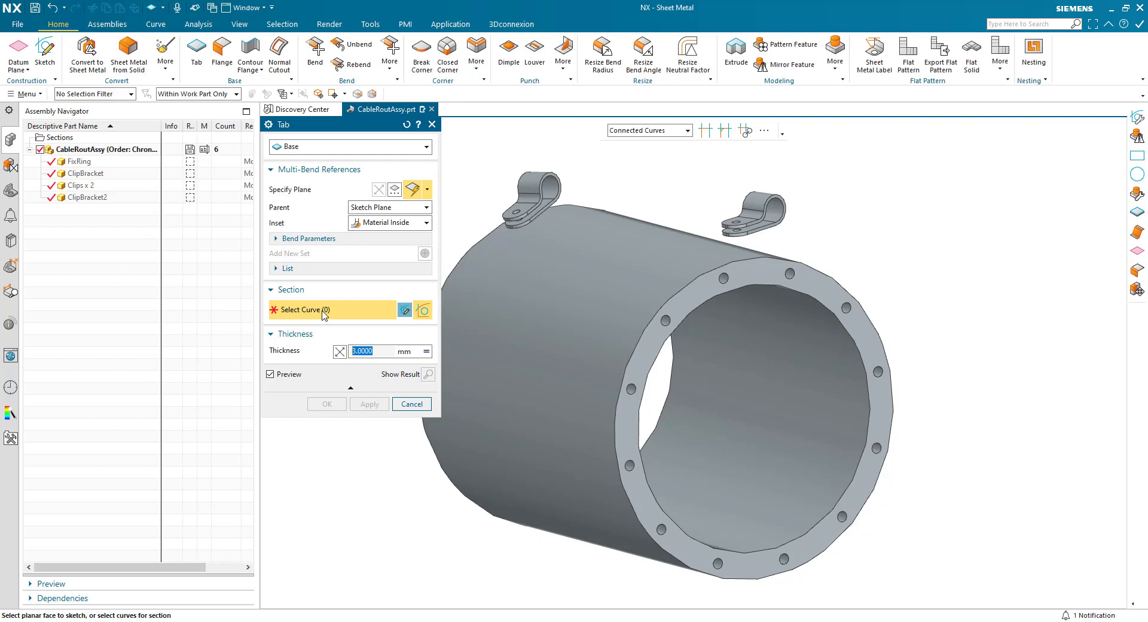
Step: Cancel the open Tab command and look over the ring and its two clips in the assembly
click(411, 405)
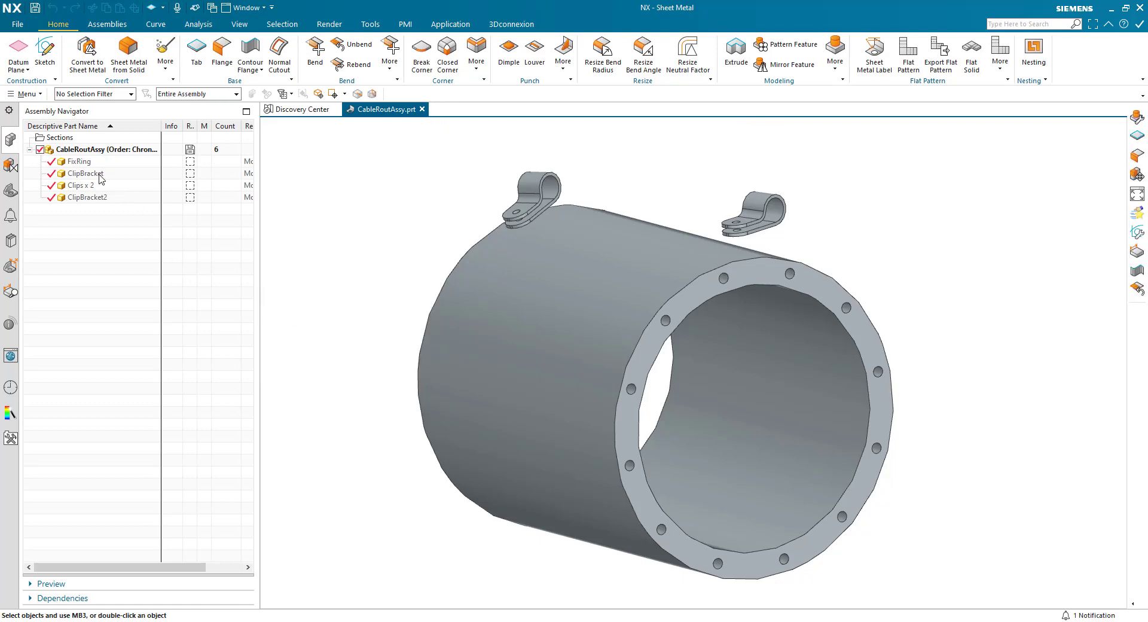
mouse_move(309, 268)
middle_down()
mouse_move(266, 281)
mouse_move(324, 248)
middle_up()
click(79, 161)
click(89, 245)
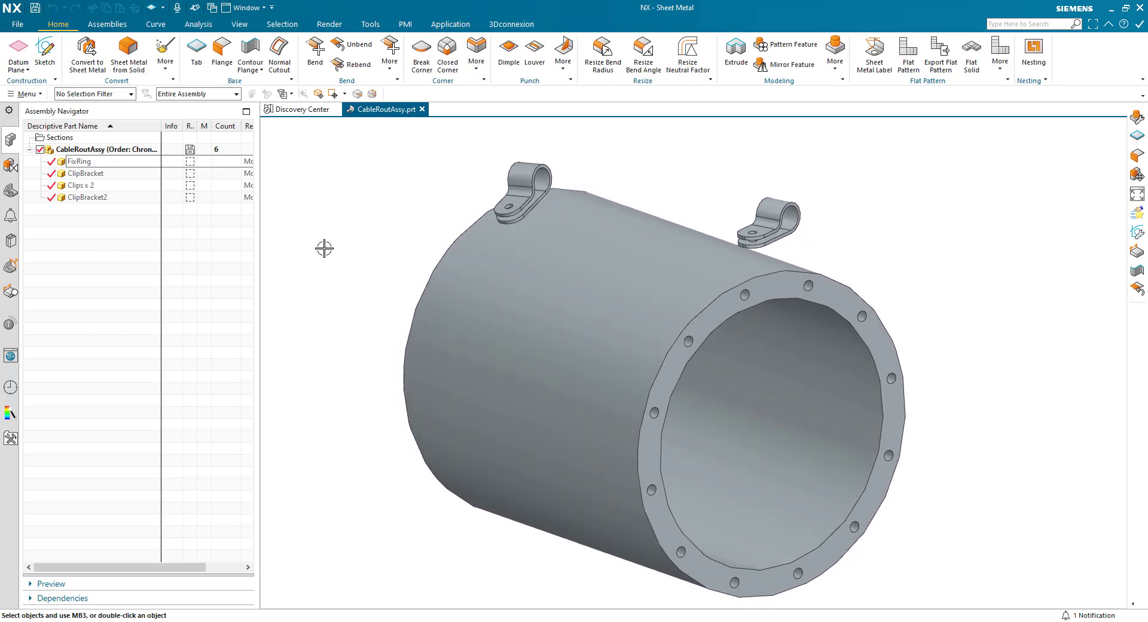
mouse_move(325, 246)
middle_down()
mouse_move(362, 217)
mouse_move(531, 195)
mouse_move(367, 212)
middle_up()
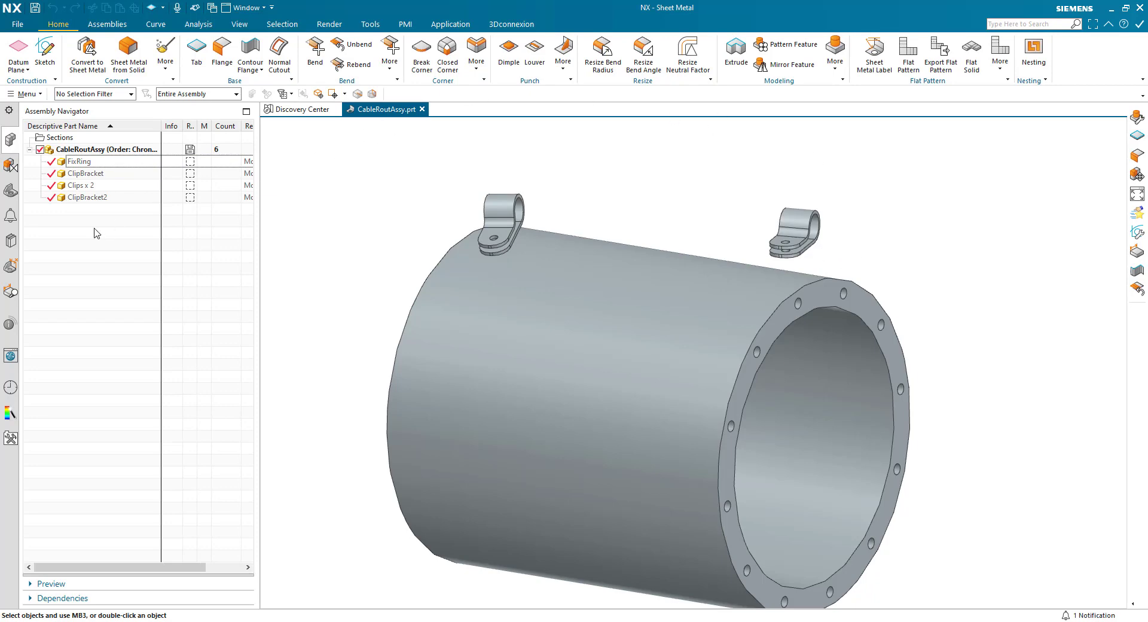
Step: Review the General modeling settings in the Customer Defaults, down to the sketch behavior and work part options
click(18, 24)
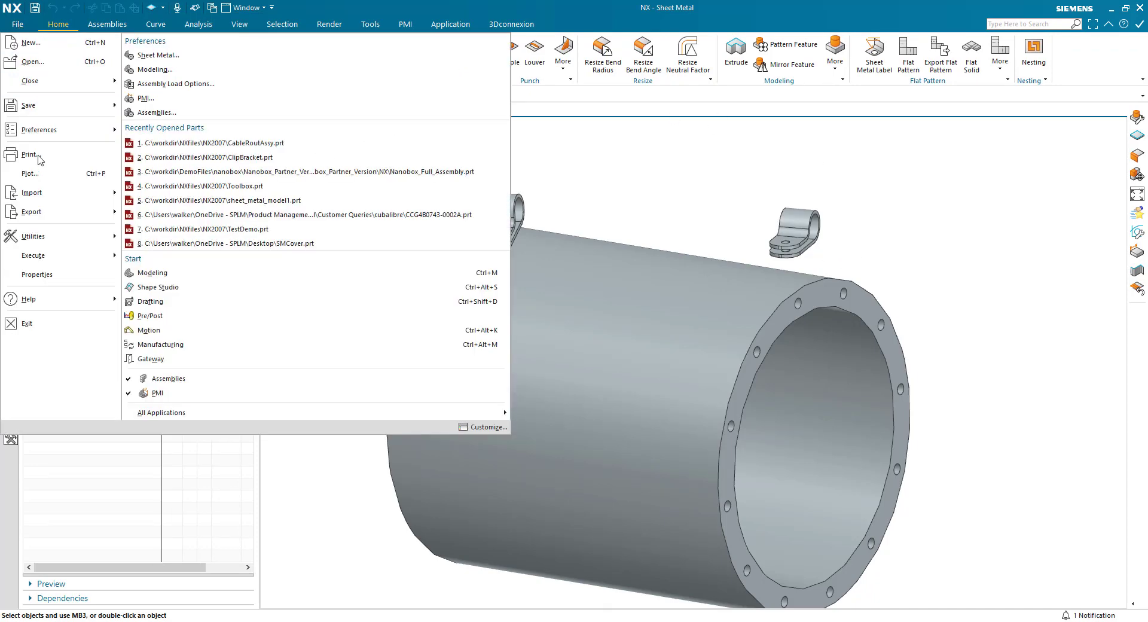
mouse_move(60, 236)
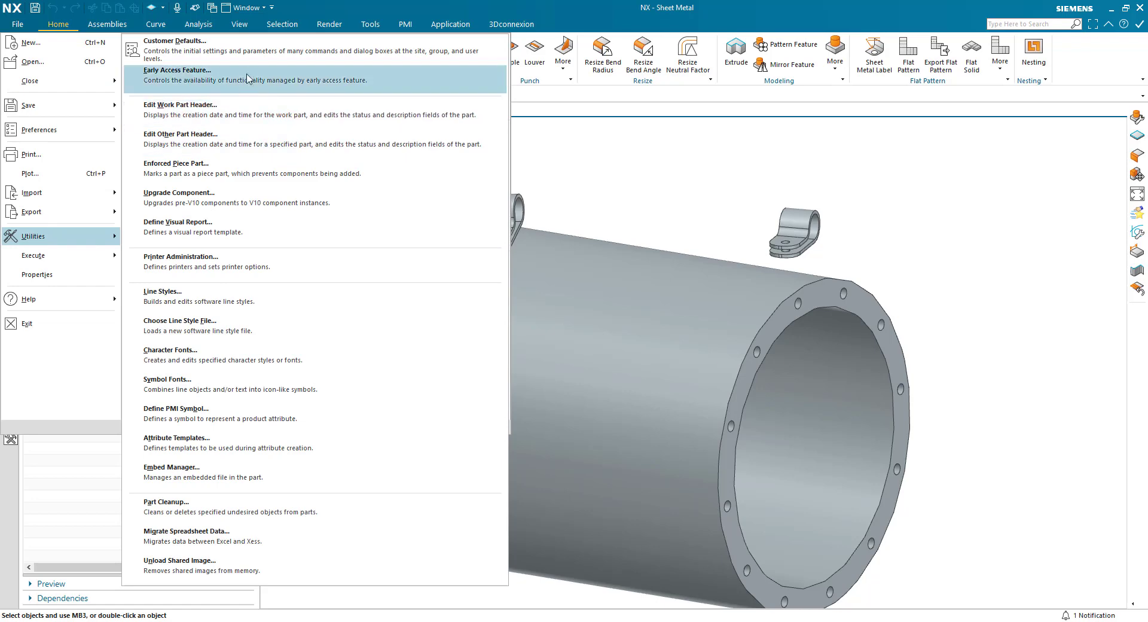
click(248, 49)
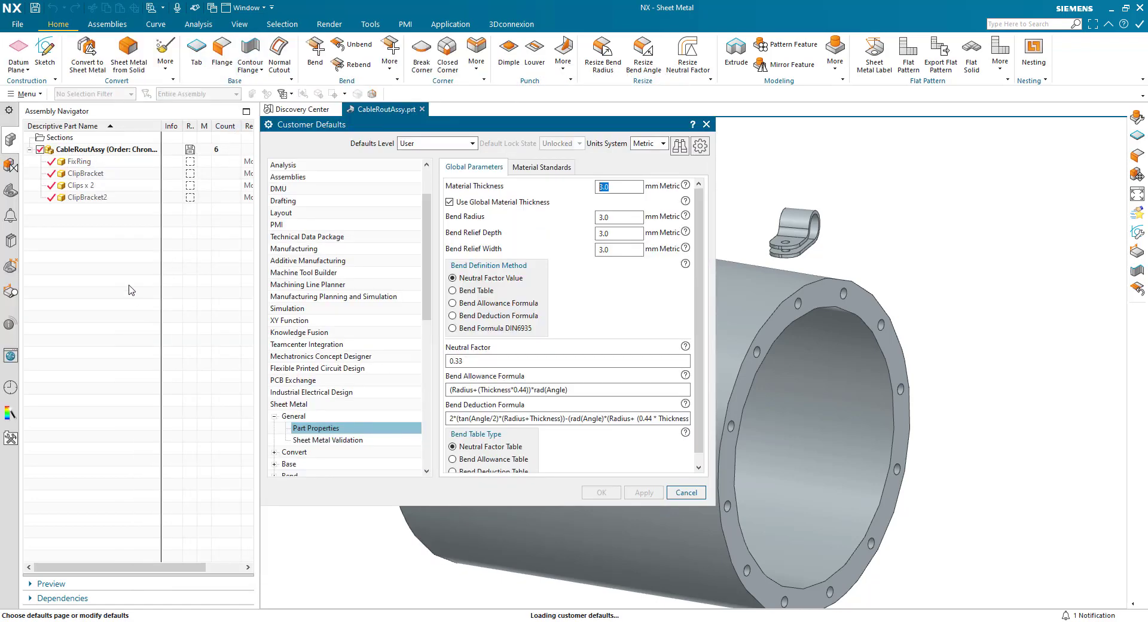
scroll(293, 278, up, 2)
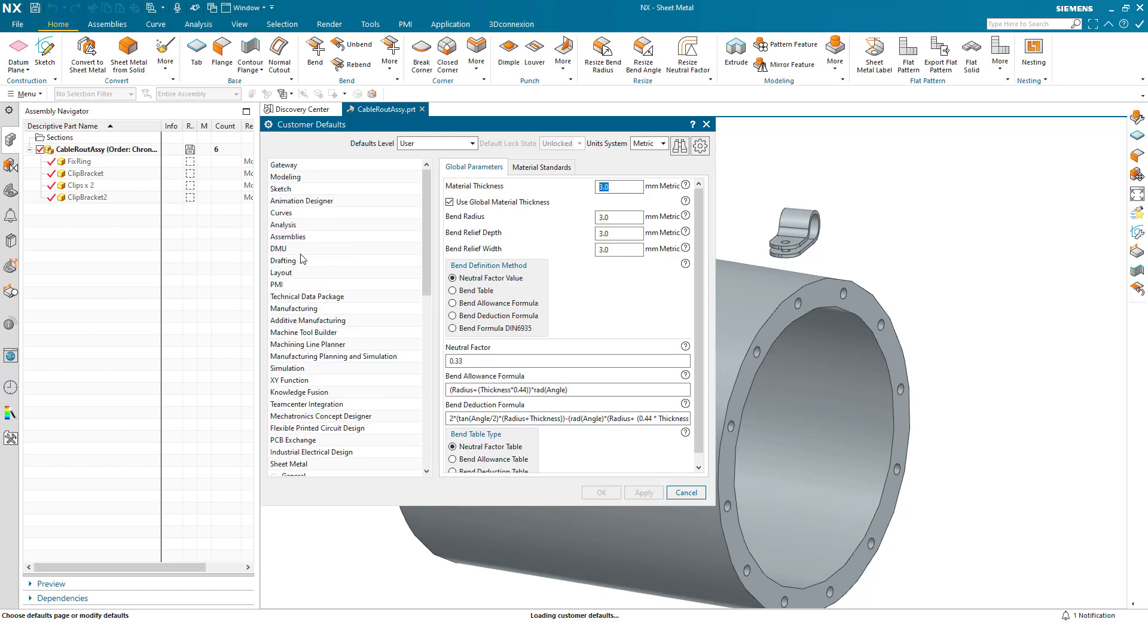
click(298, 177)
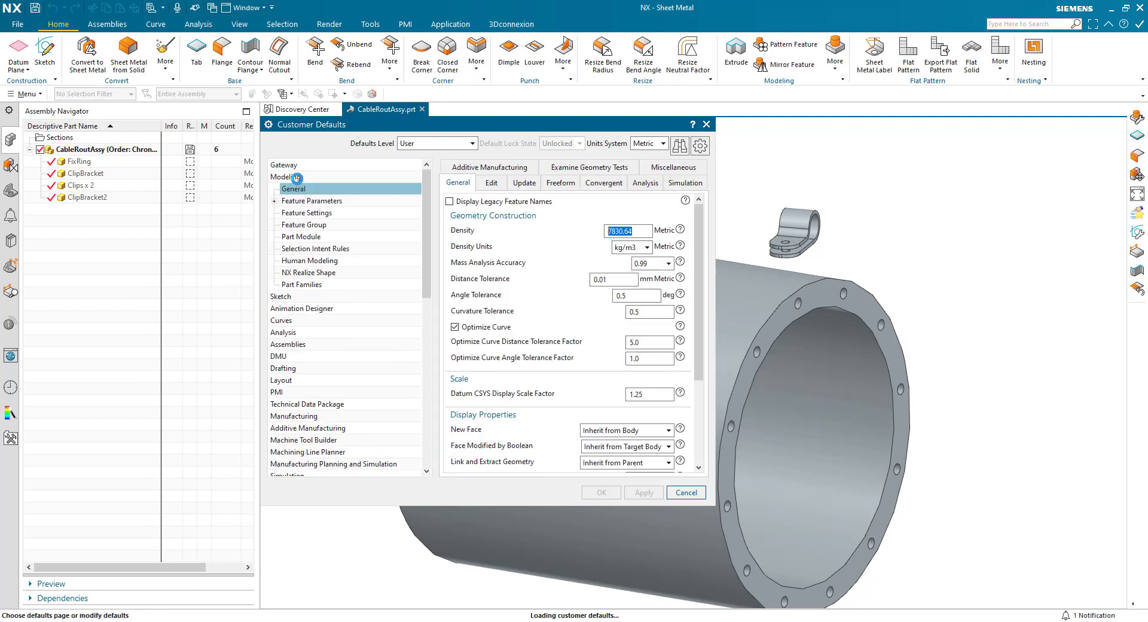
scroll(512, 358, down, 3)
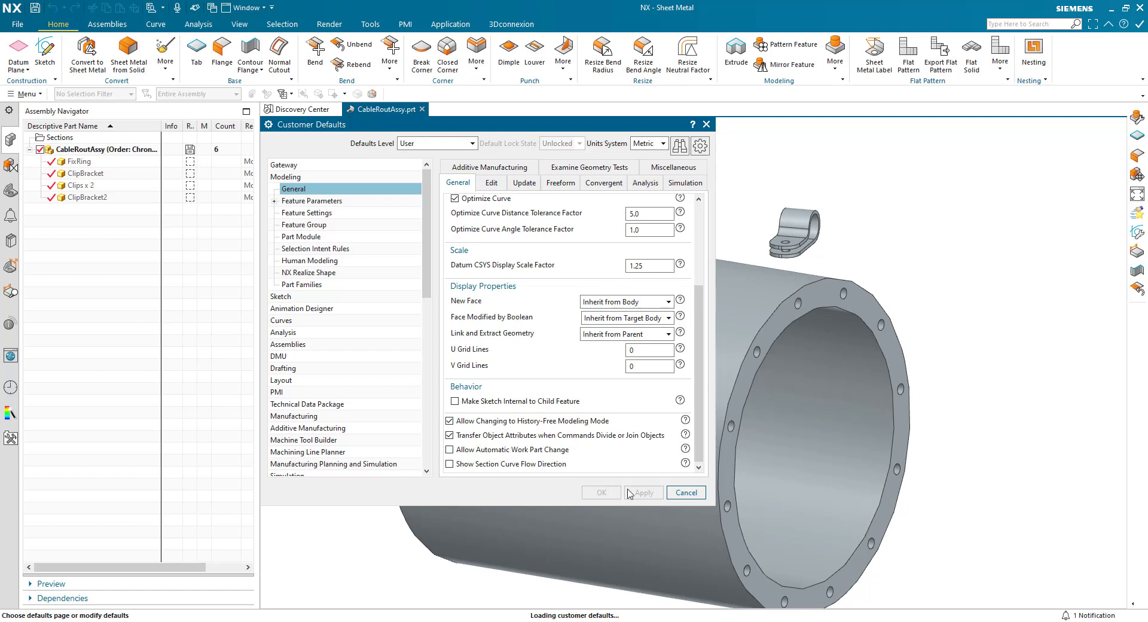
click(676, 497)
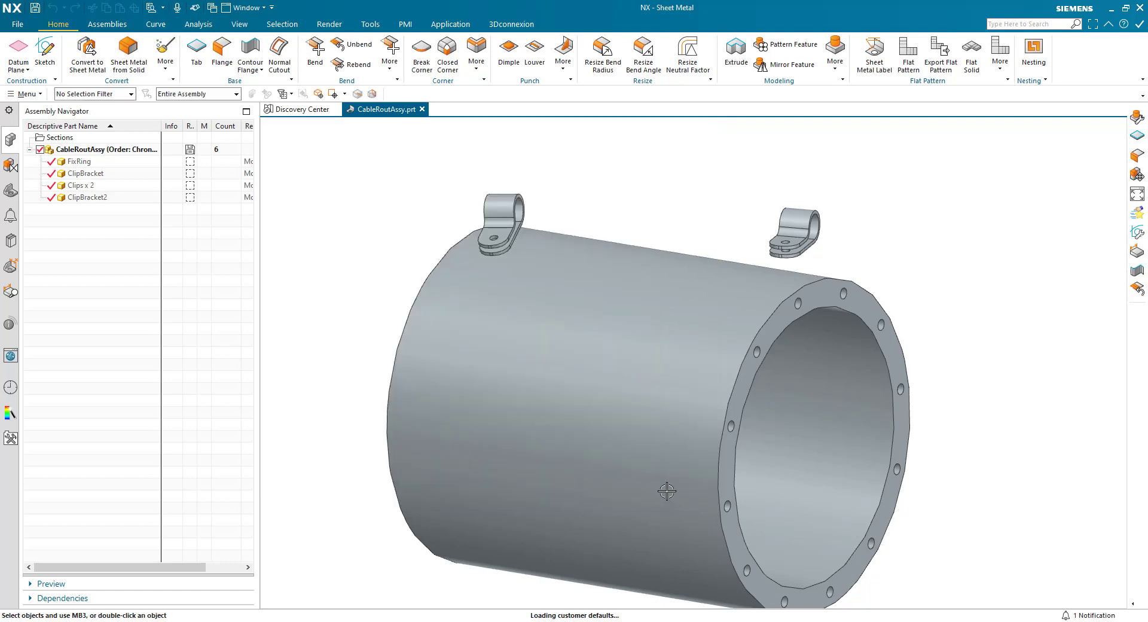
Step: Make ClipBracket the work part within the CableRoutAssy assembly and check its model history
click(114, 256)
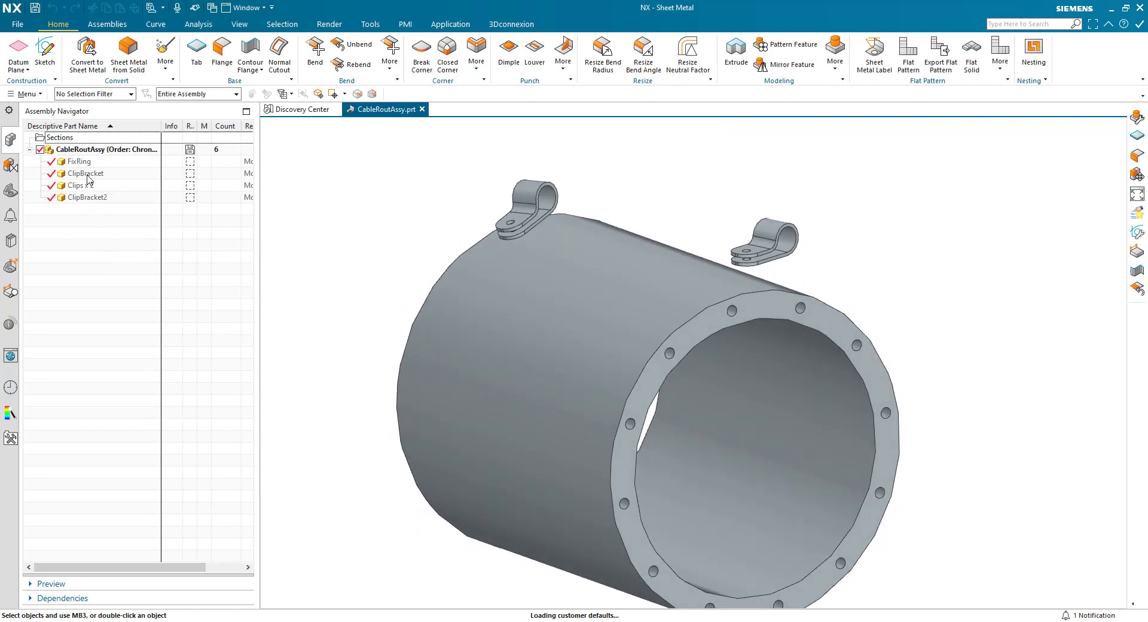
double_click(87, 175)
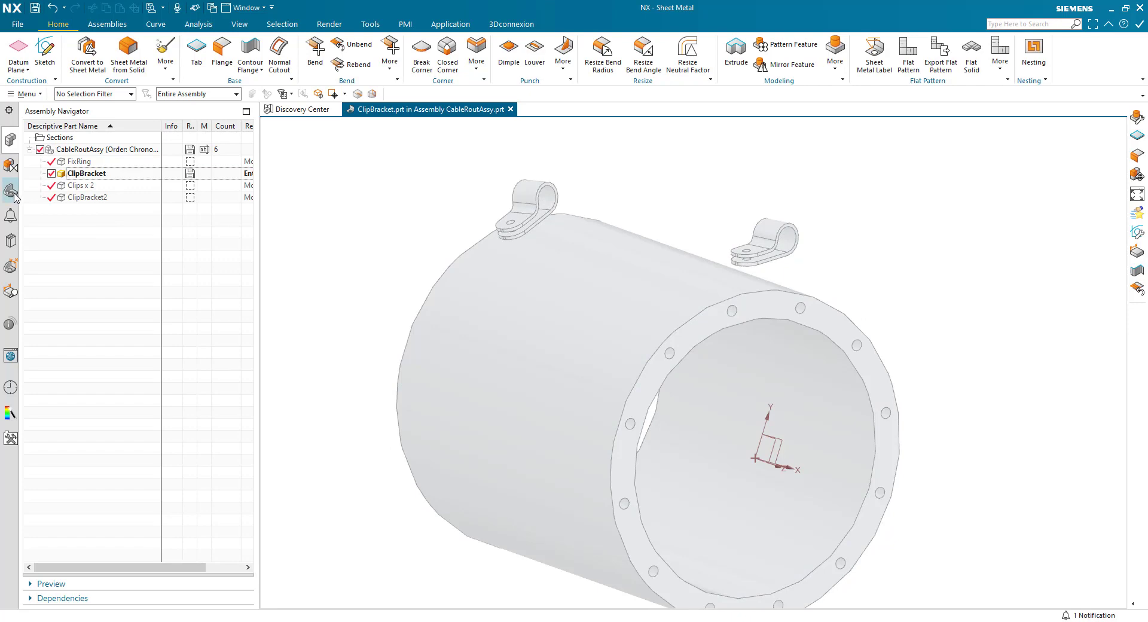
click(10, 190)
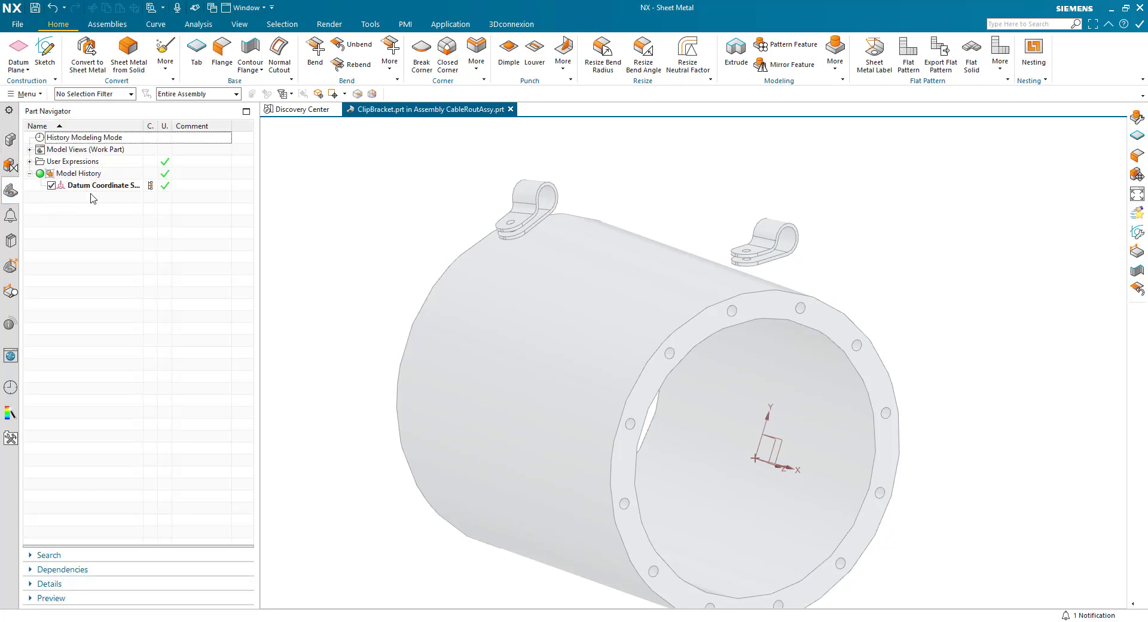
click(12, 142)
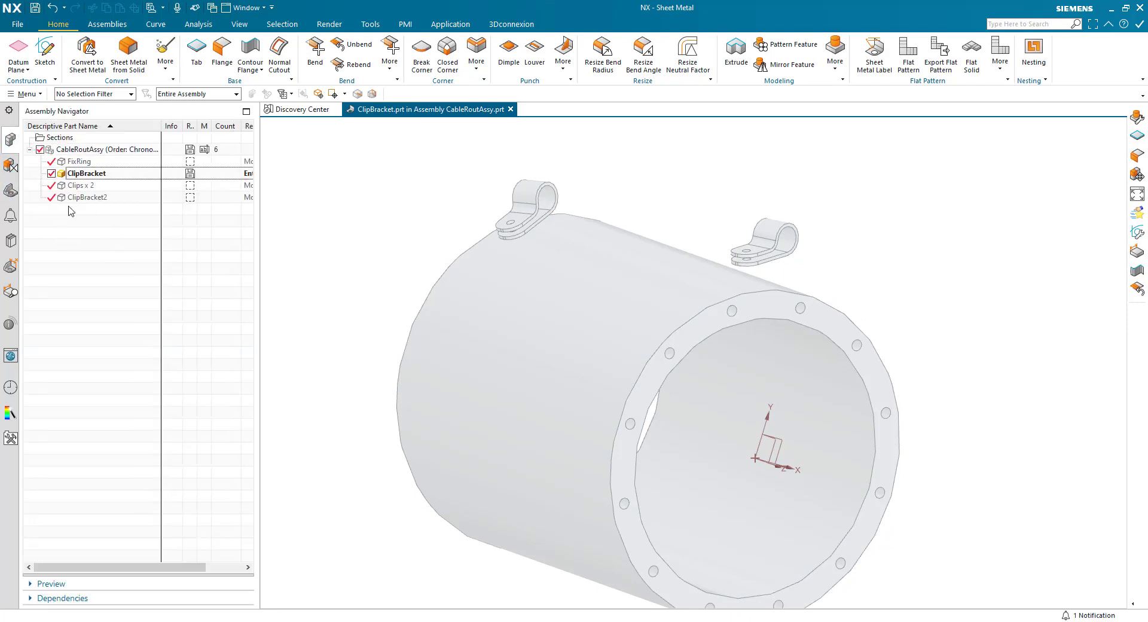
Step: Reset the dialog memory in the User Interface Preferences
click(196, 51)
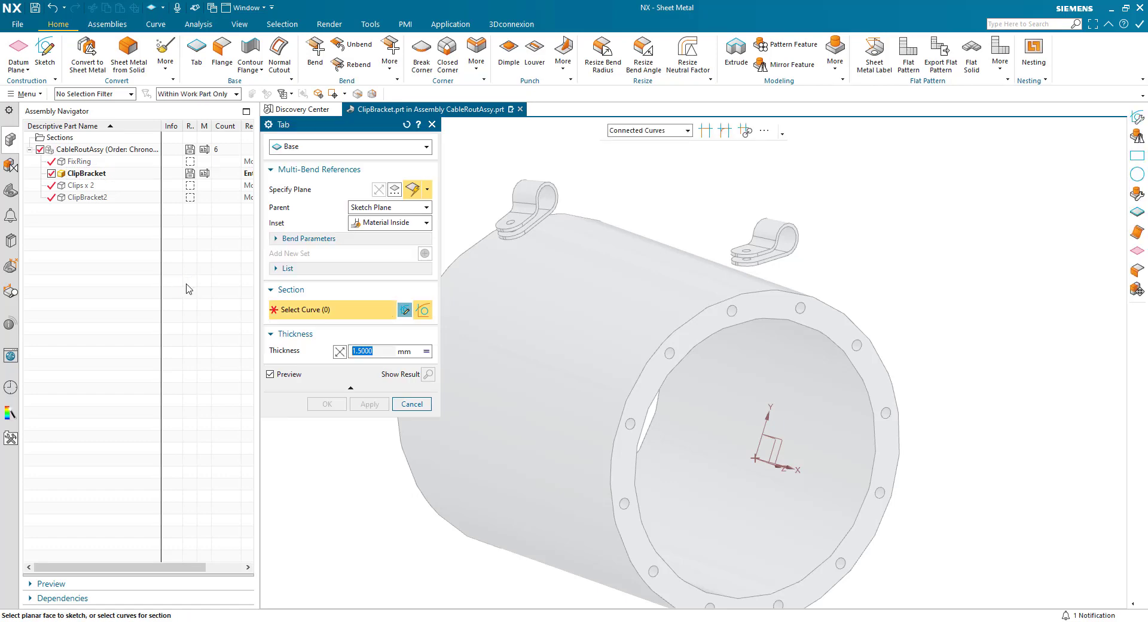
click(404, 406)
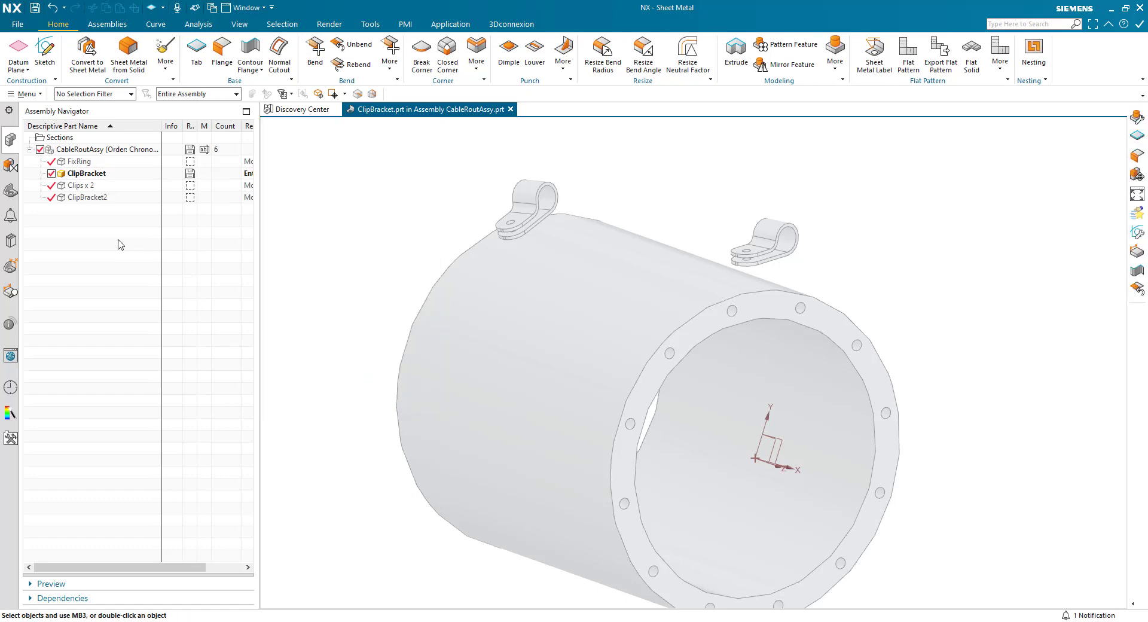
key(ctrl+2)
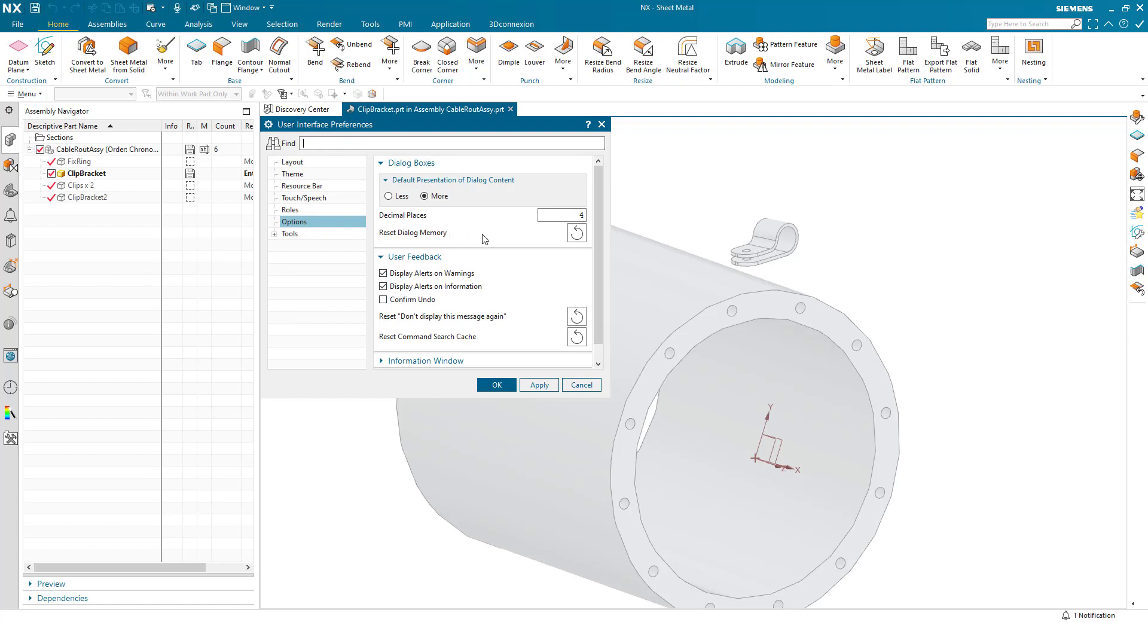
click(577, 233)
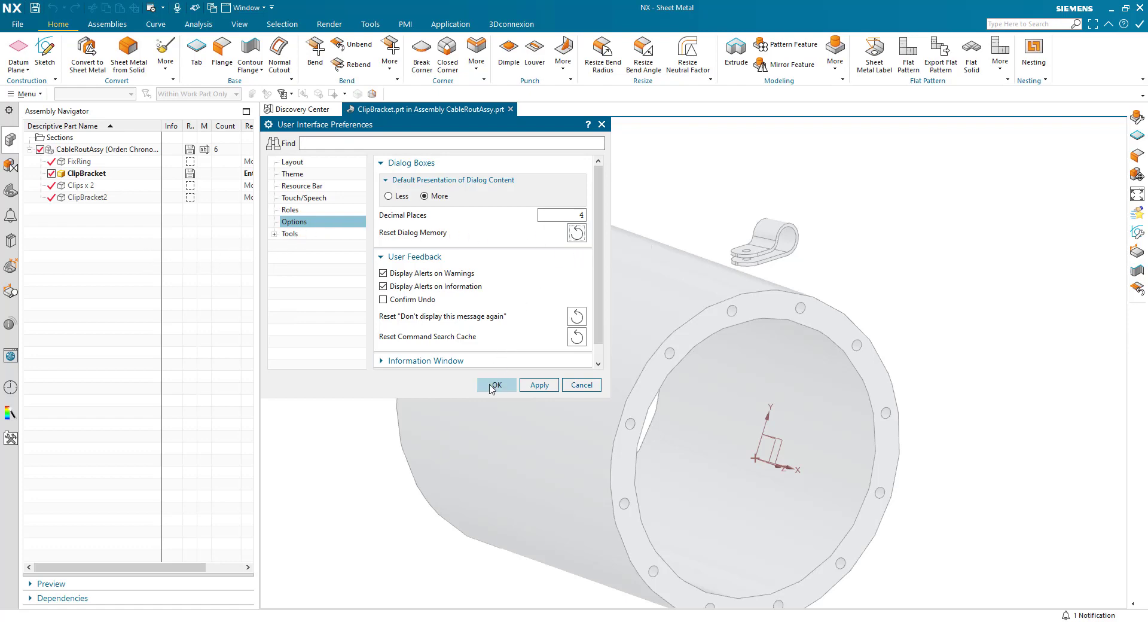
click(494, 386)
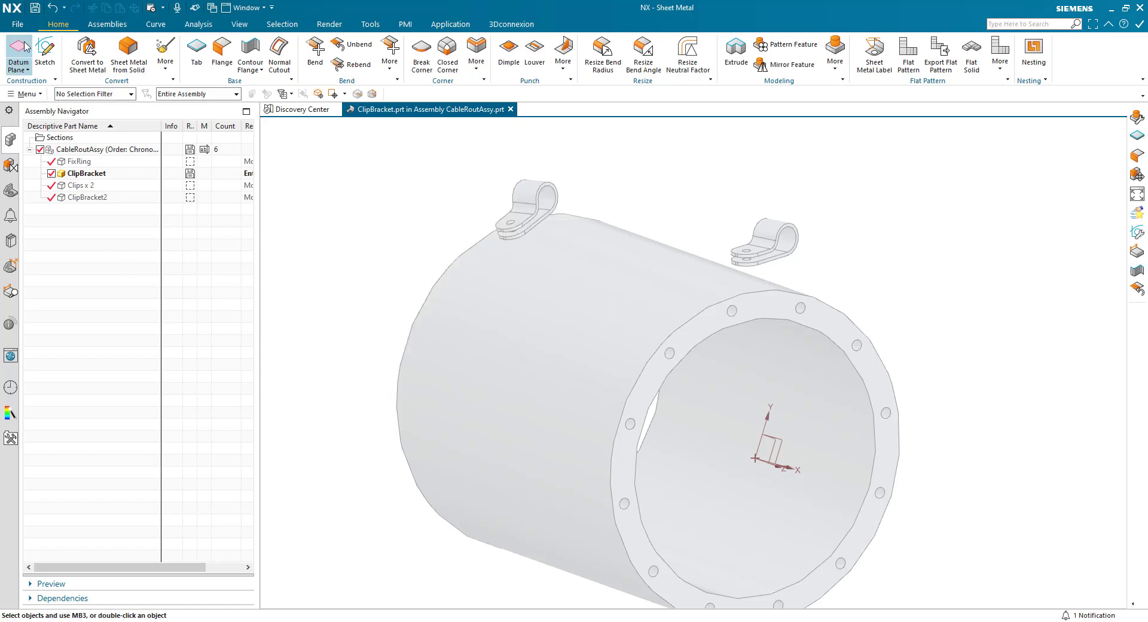
Step: Review the global part properties in ClipBracket's Sheet Metal Preferences
click(17, 24)
click(149, 56)
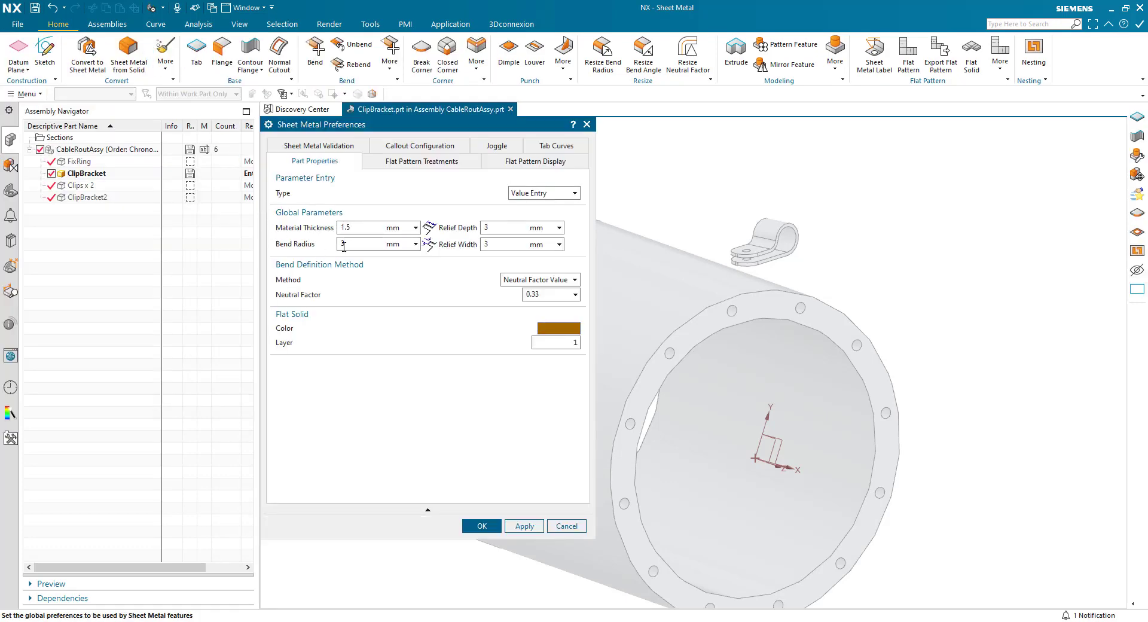
click(481, 525)
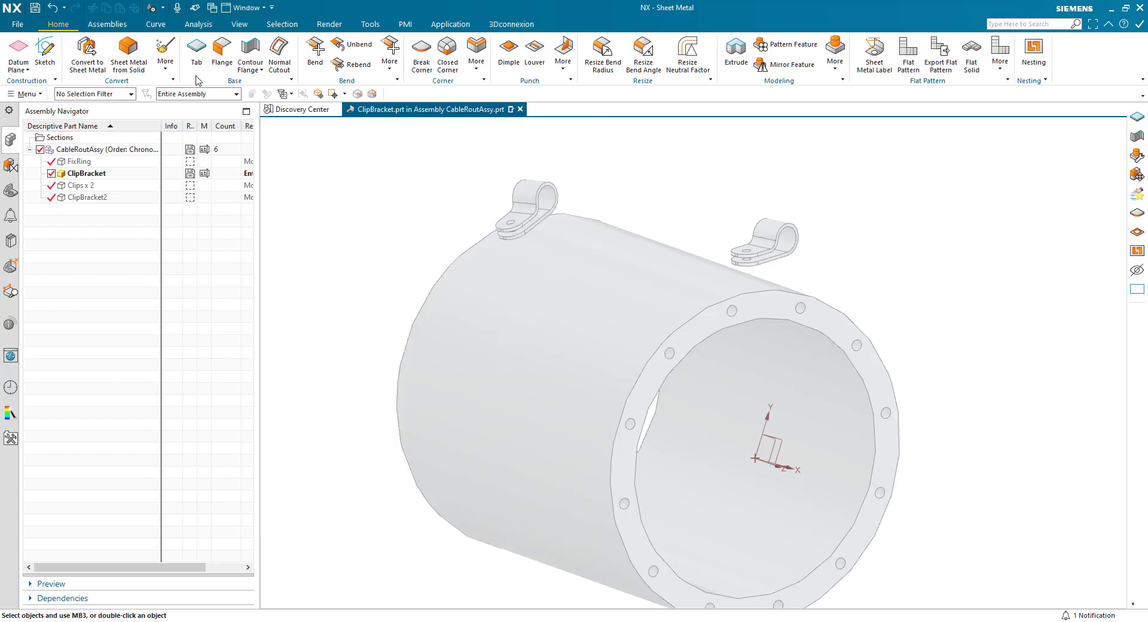
Step: Start a base Tab and, selecting across the entire assembly with interpart linking, set the near clip's flat underside as the multi-bend reference plane
click(196, 49)
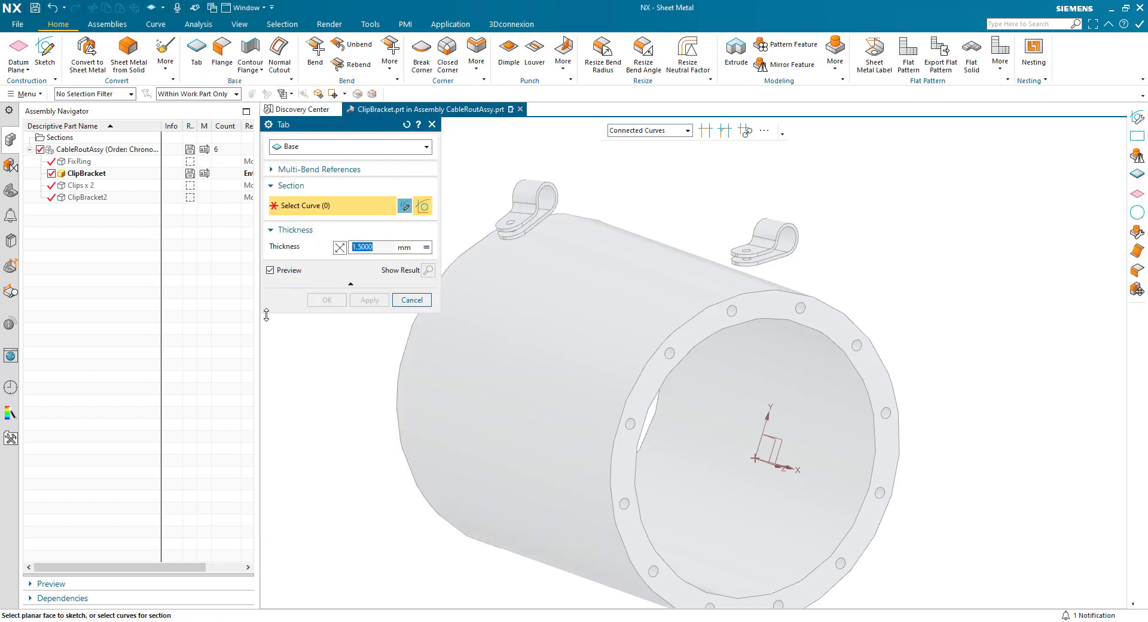
click(309, 172)
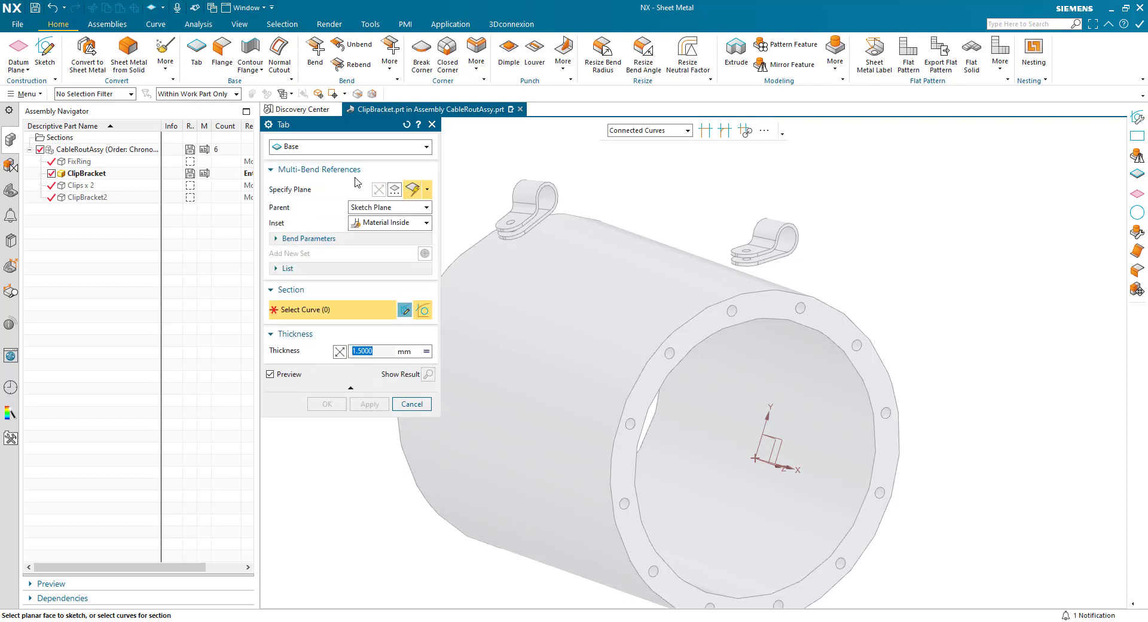
click(310, 191)
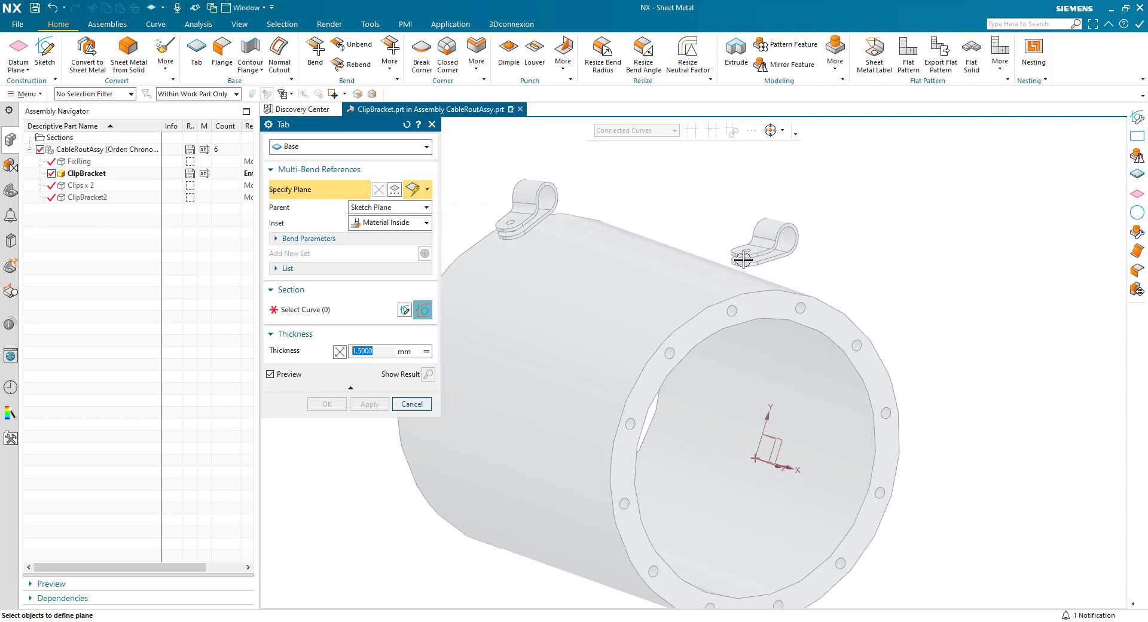
click(199, 94)
click(195, 103)
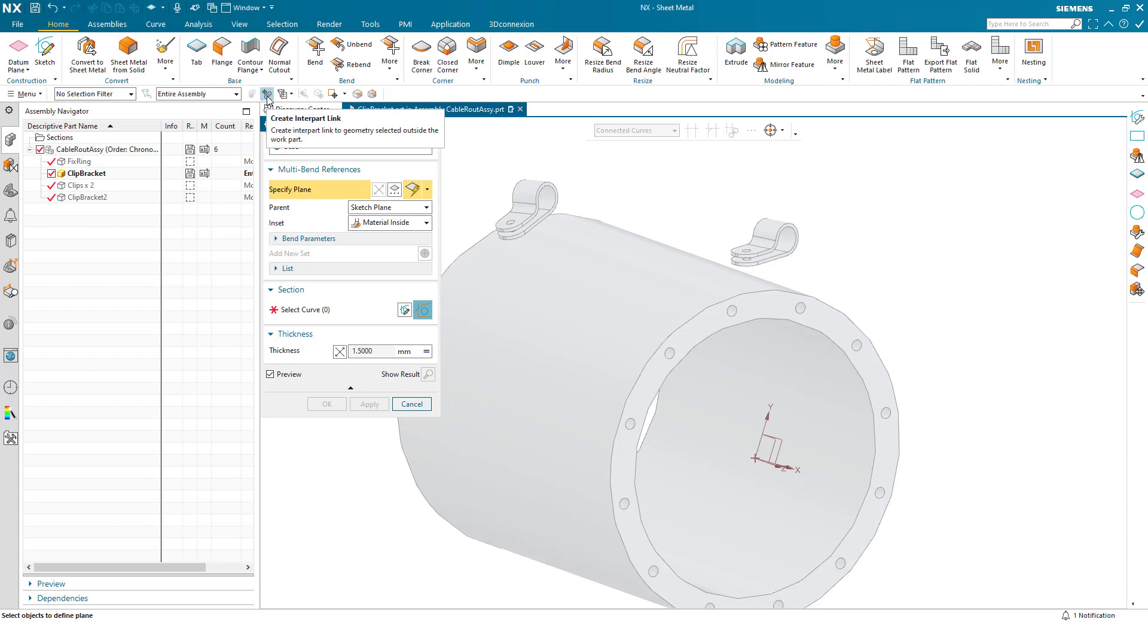
scroll(805, 305, down, 6)
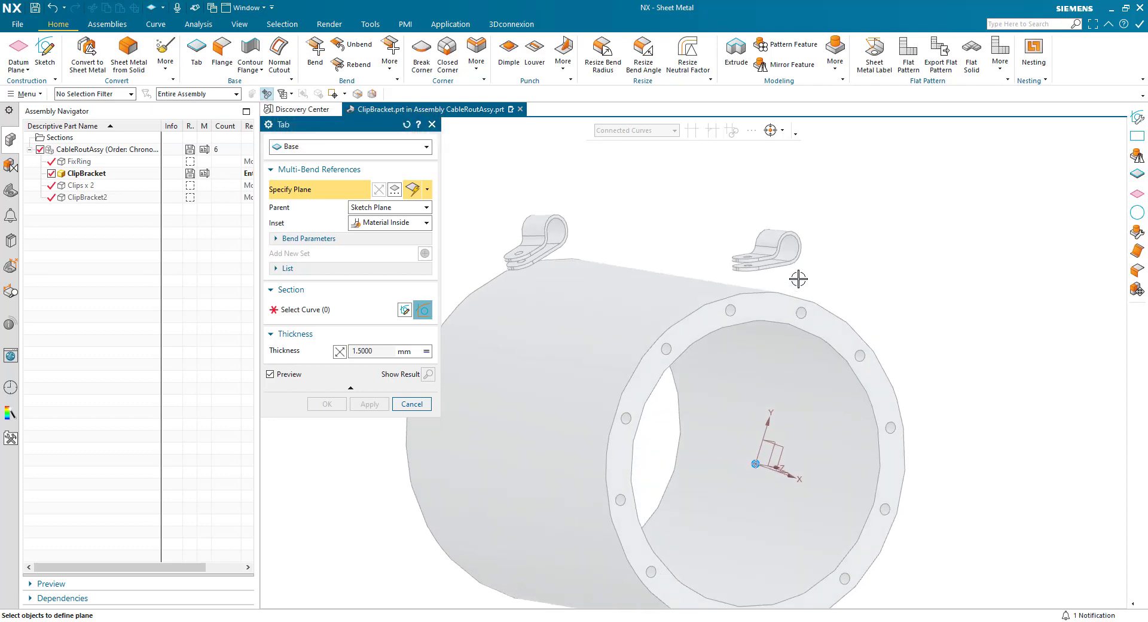
scroll(808, 332, up, 3)
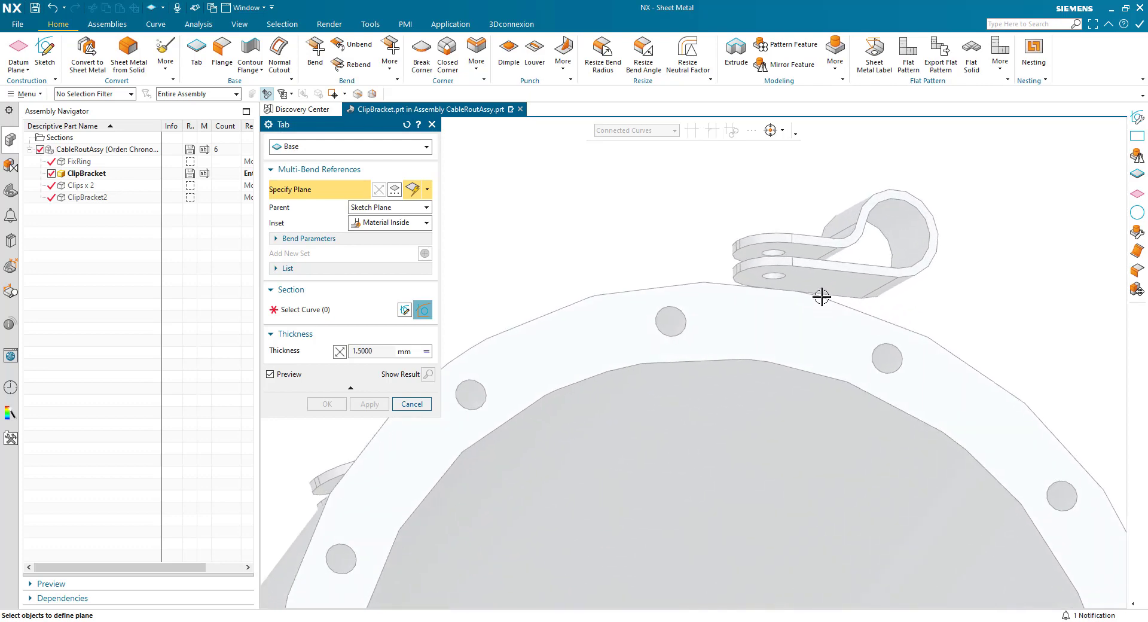
click(820, 282)
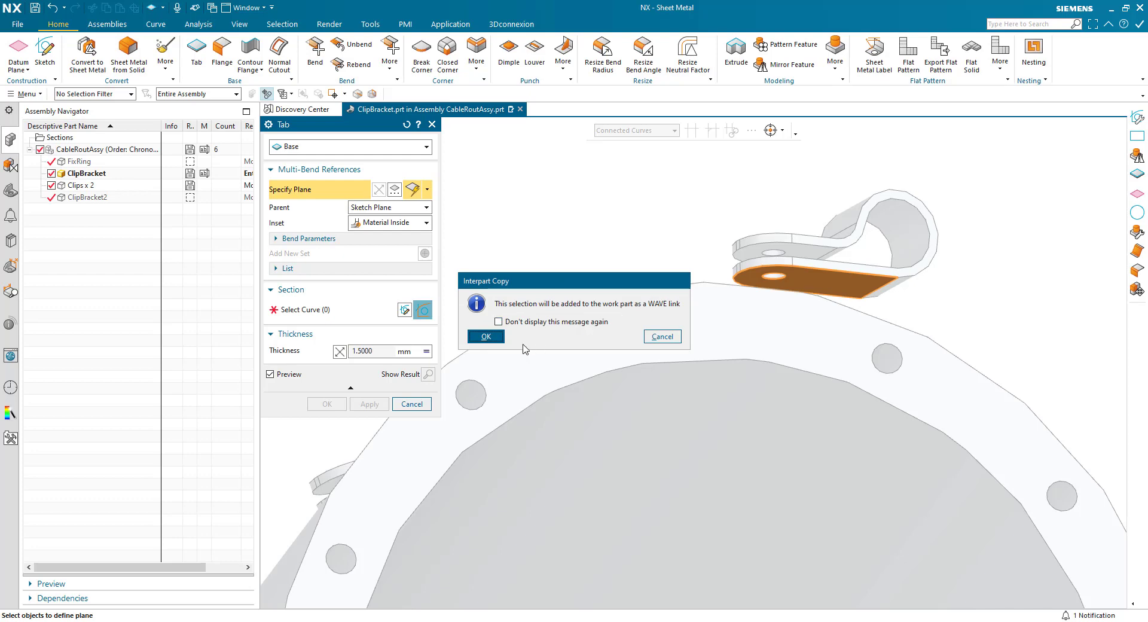
click(485, 337)
click(9, 194)
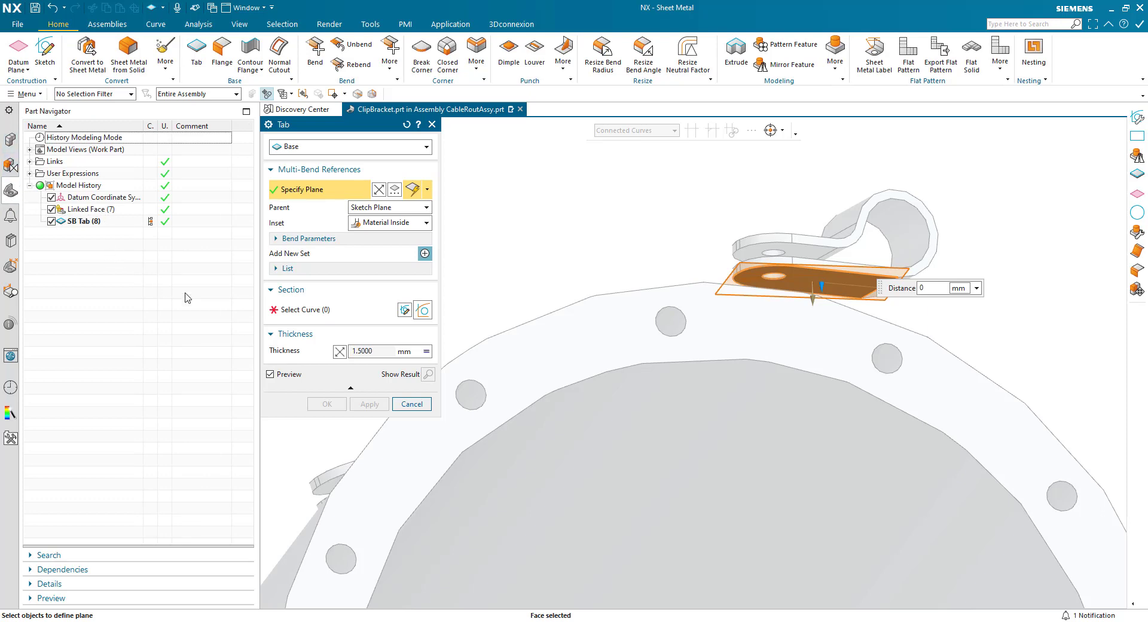
Step: Create the tab's section sketch on the FixRing end face, located at a bolt hole with the plane normal reversed
click(405, 309)
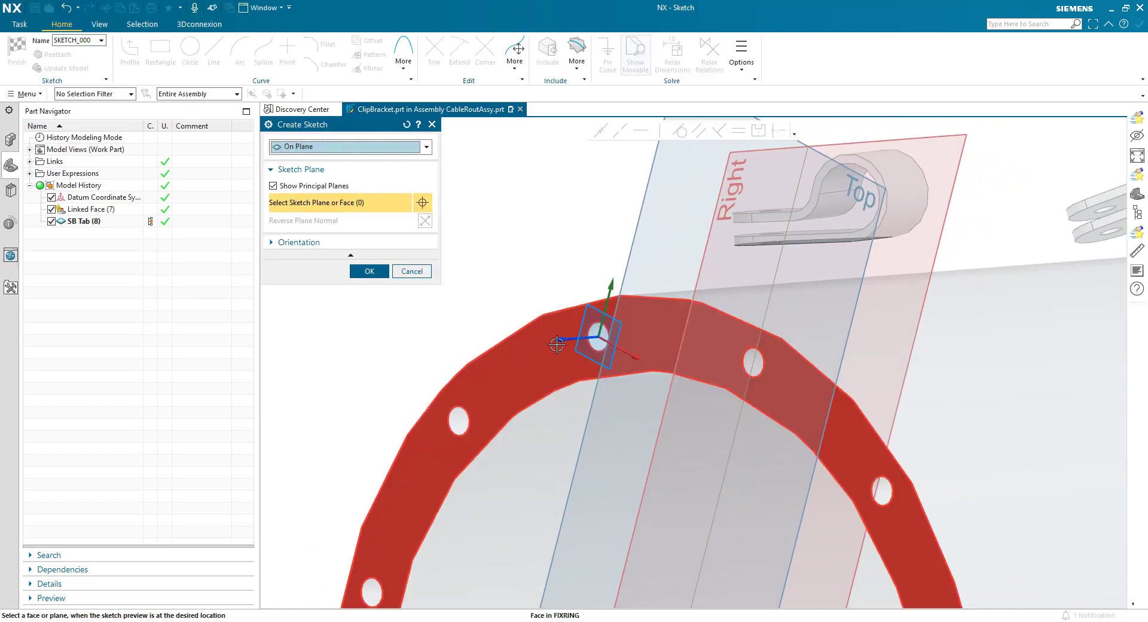
click(598, 326)
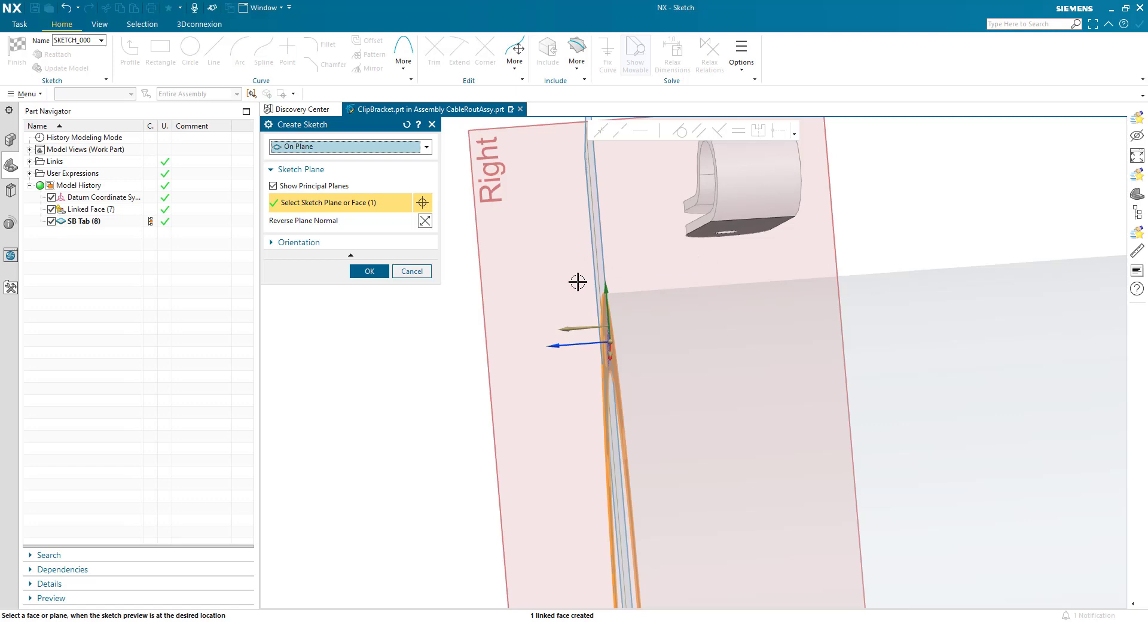
click(425, 221)
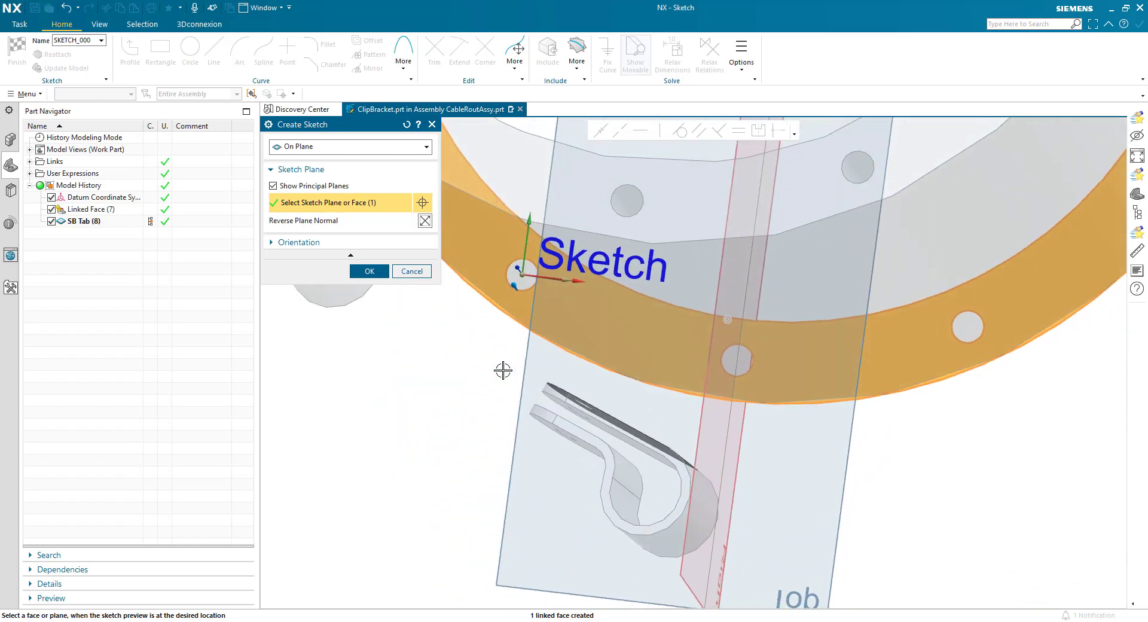
click(370, 270)
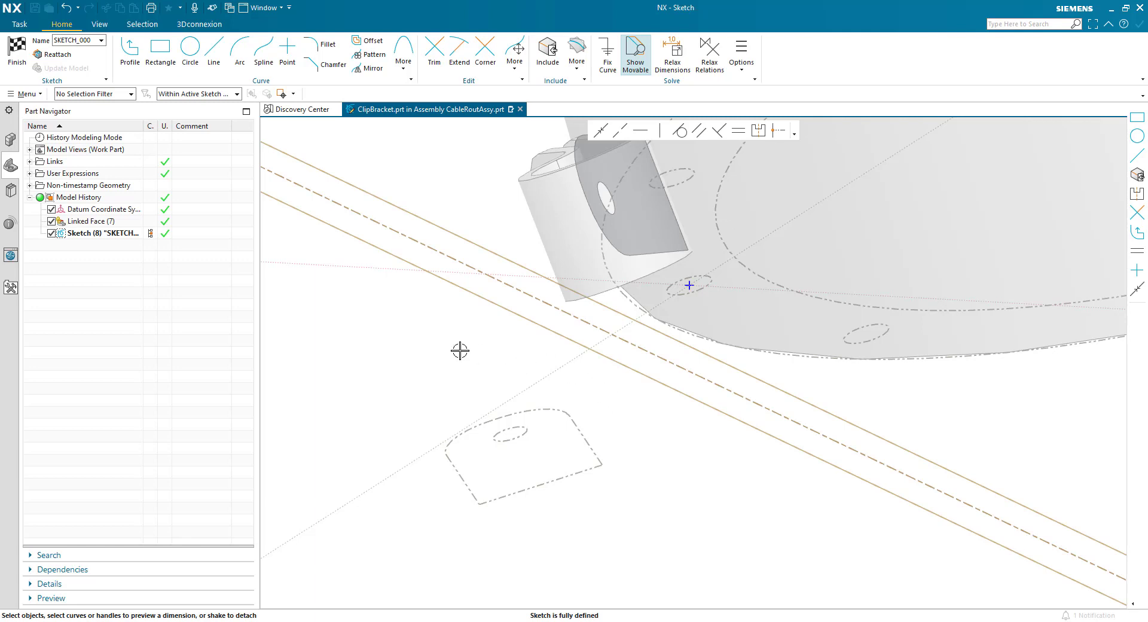
Step: Include the edges of the two adjacent ring bolt holes and the clip hole in the tab sketch
click(190, 53)
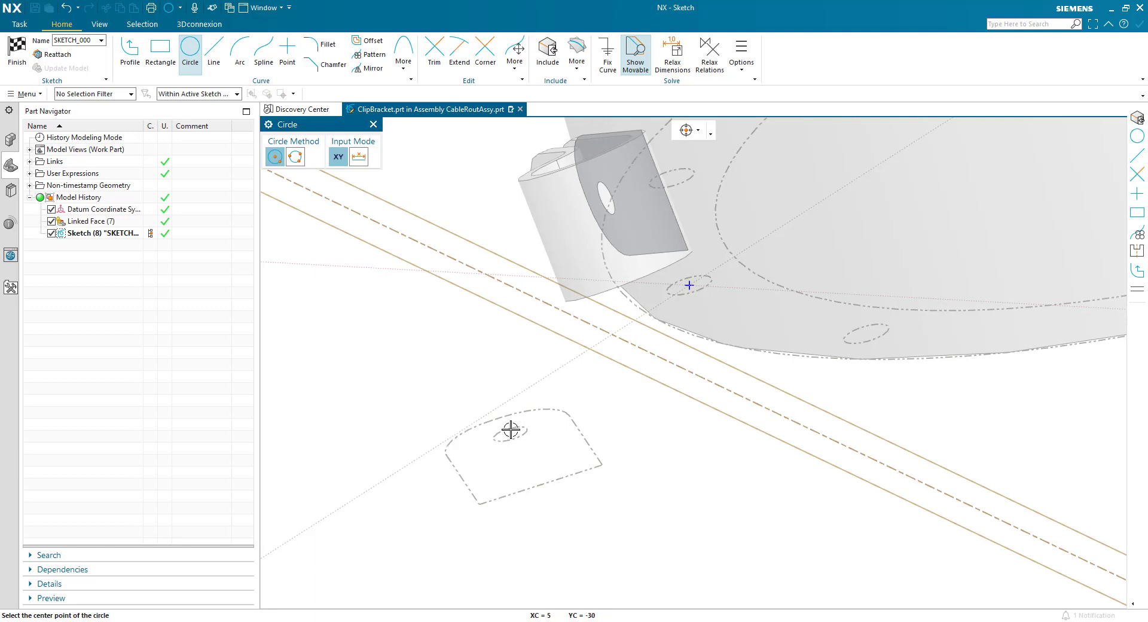
click(548, 56)
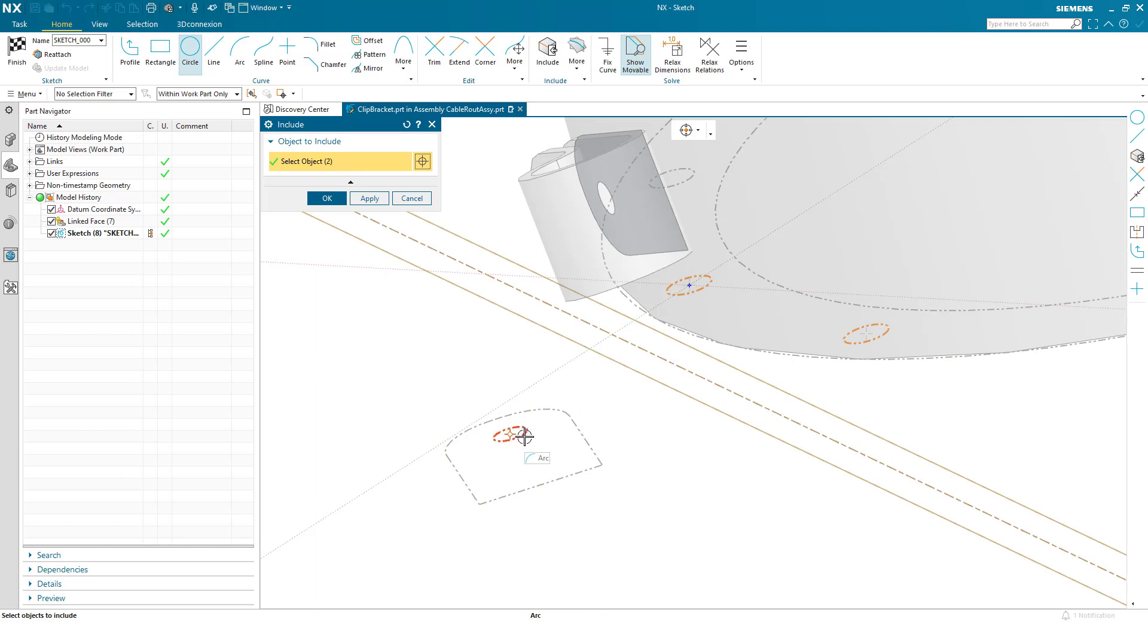
middle_click(636, 407)
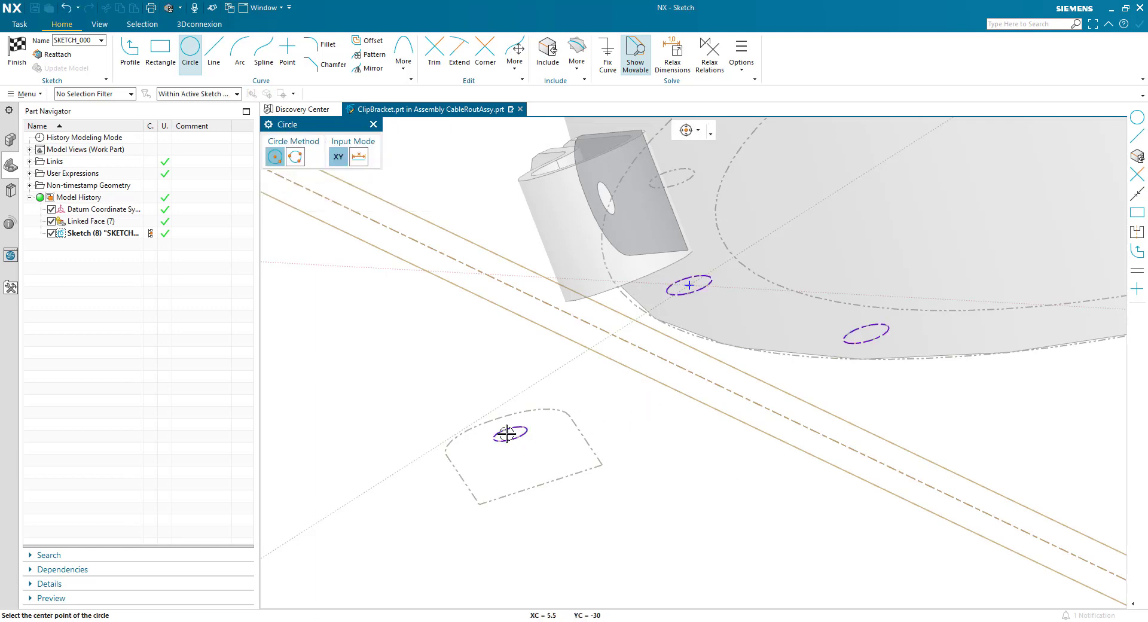
Step: Draw a circle centred on the included clip hole and set its diameter to 4 mm
click(510, 434)
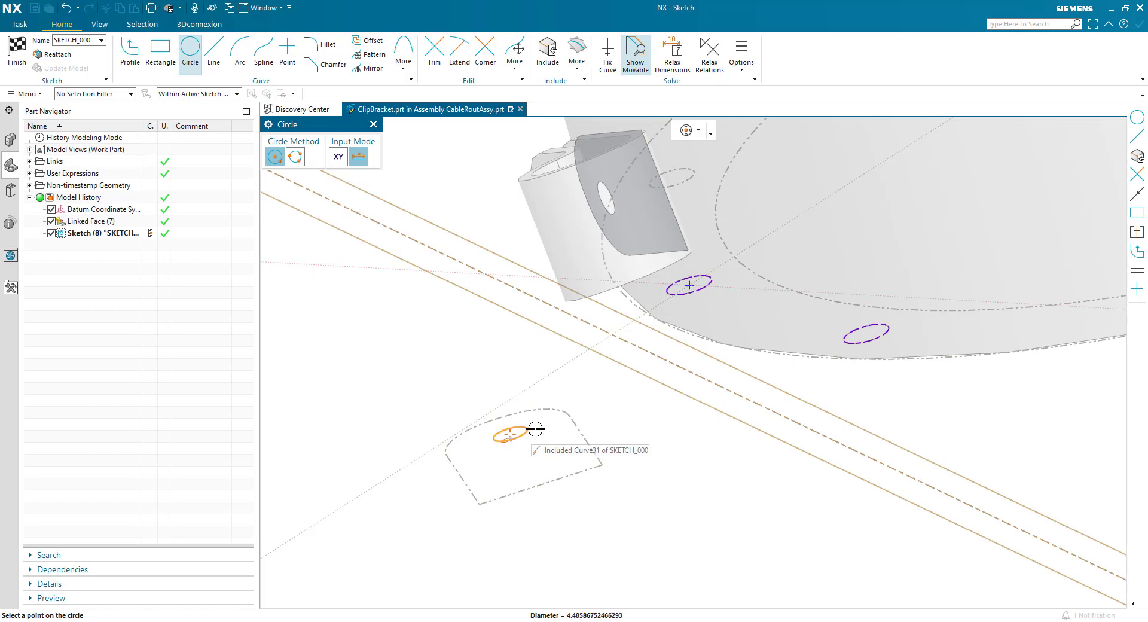
click(529, 430)
middle_click(526, 431)
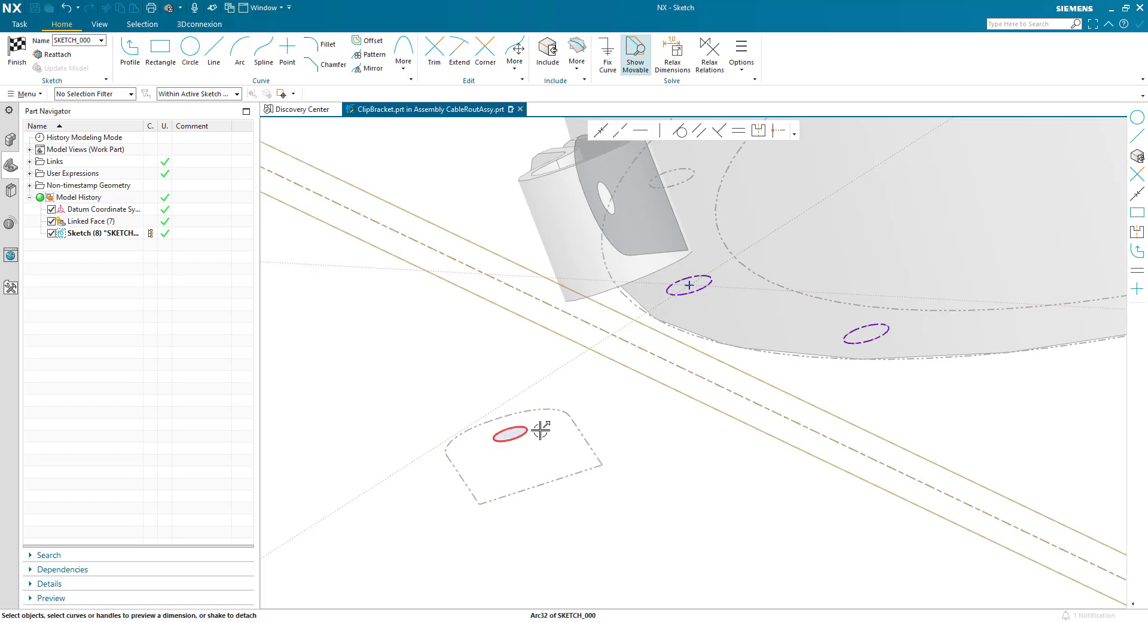
click(520, 438)
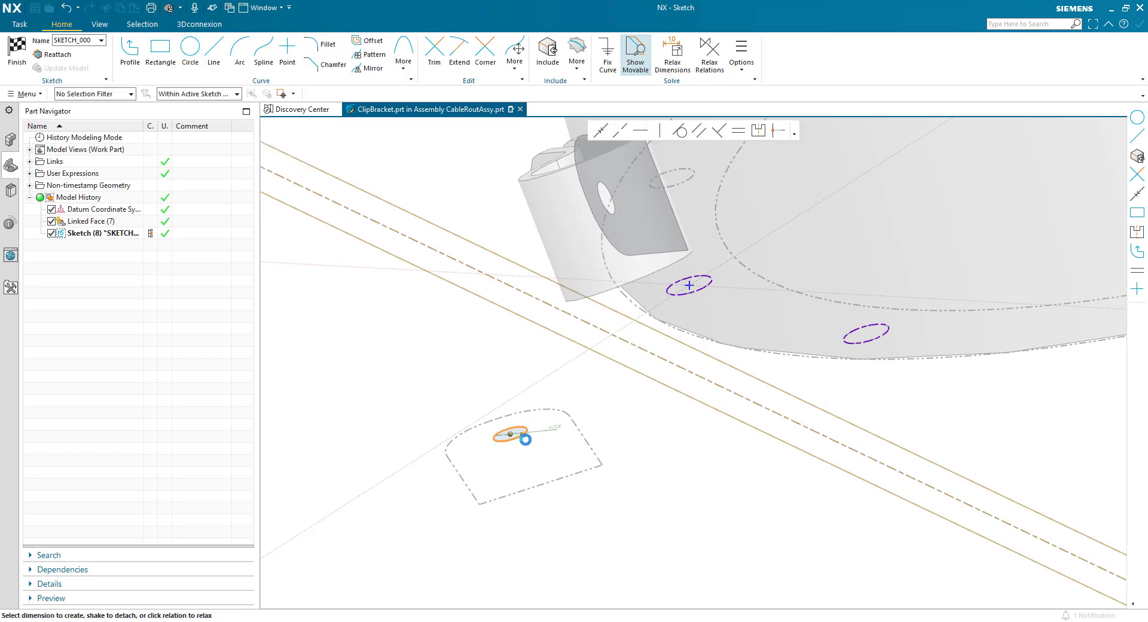
click(551, 429)
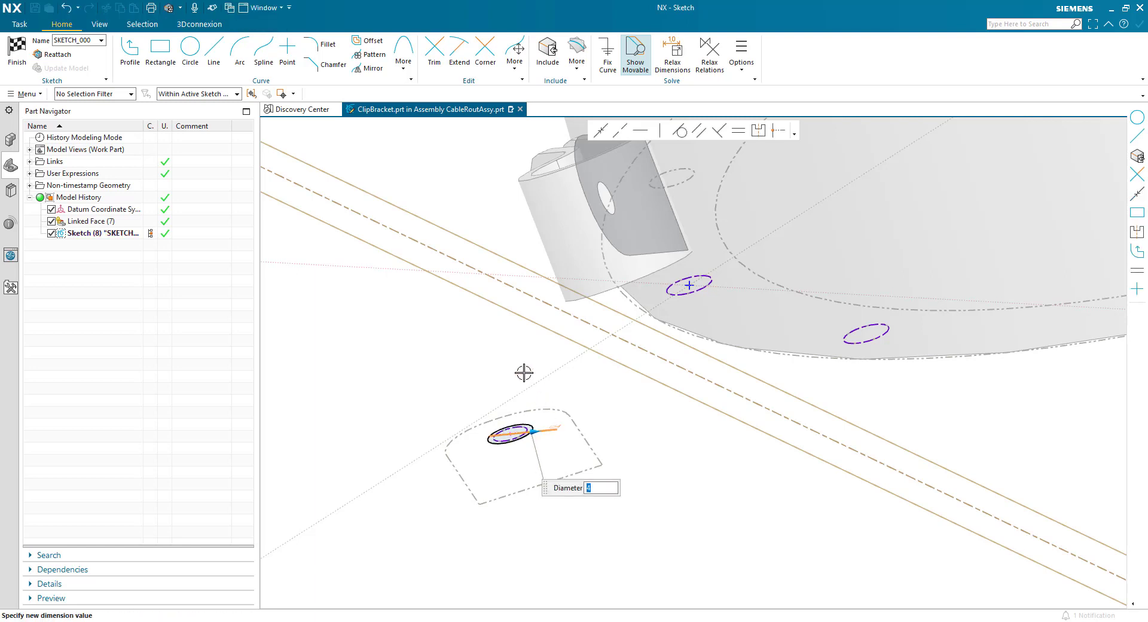
key(Return)
Step: Draw 5 mm diameter circles centred on the two included ring bolt holes
click(190, 57)
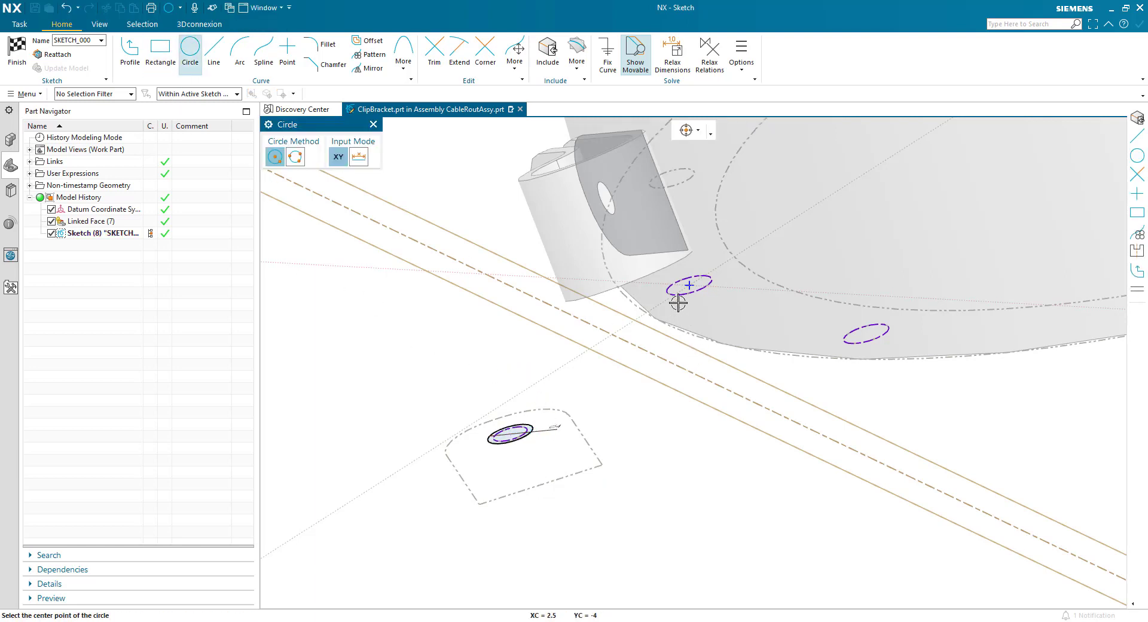
click(691, 285)
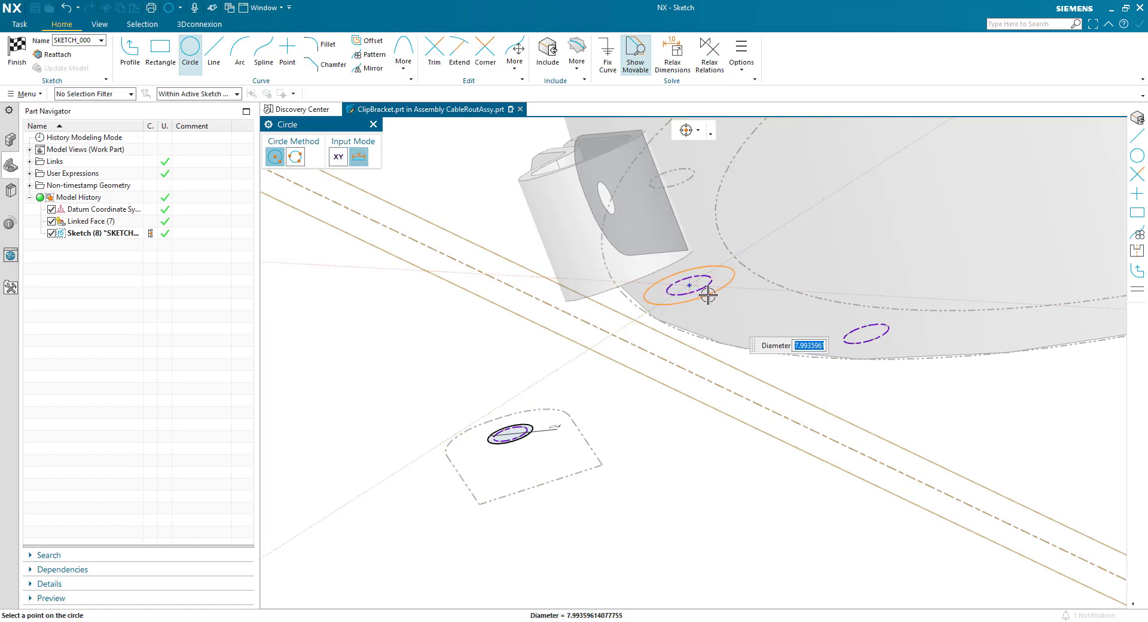
text(5)
key(Return)
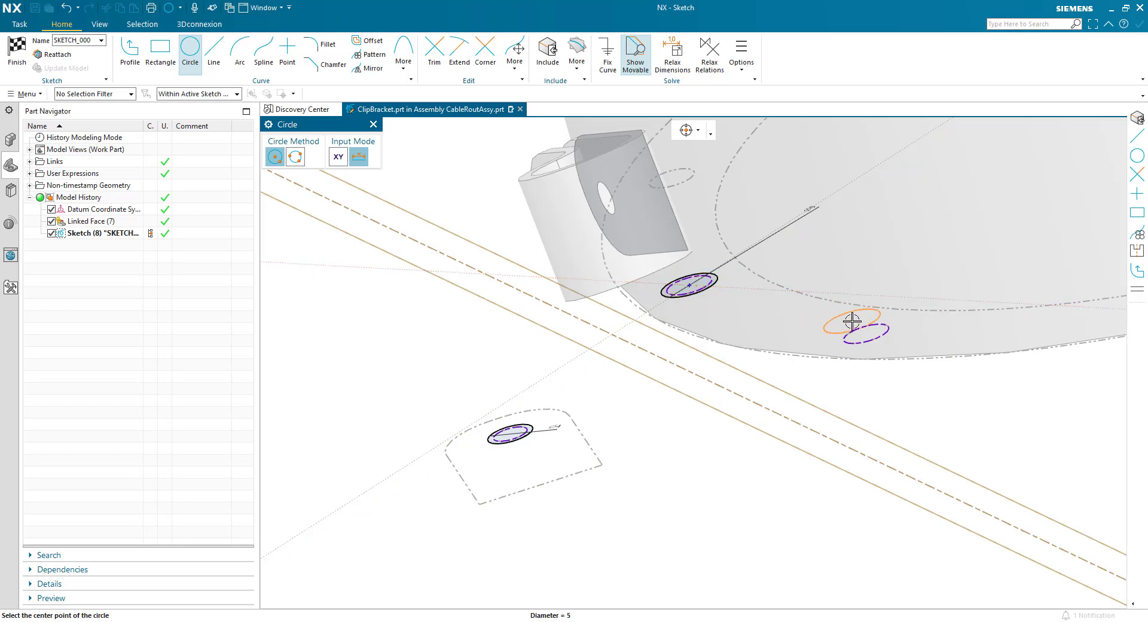
click(866, 337)
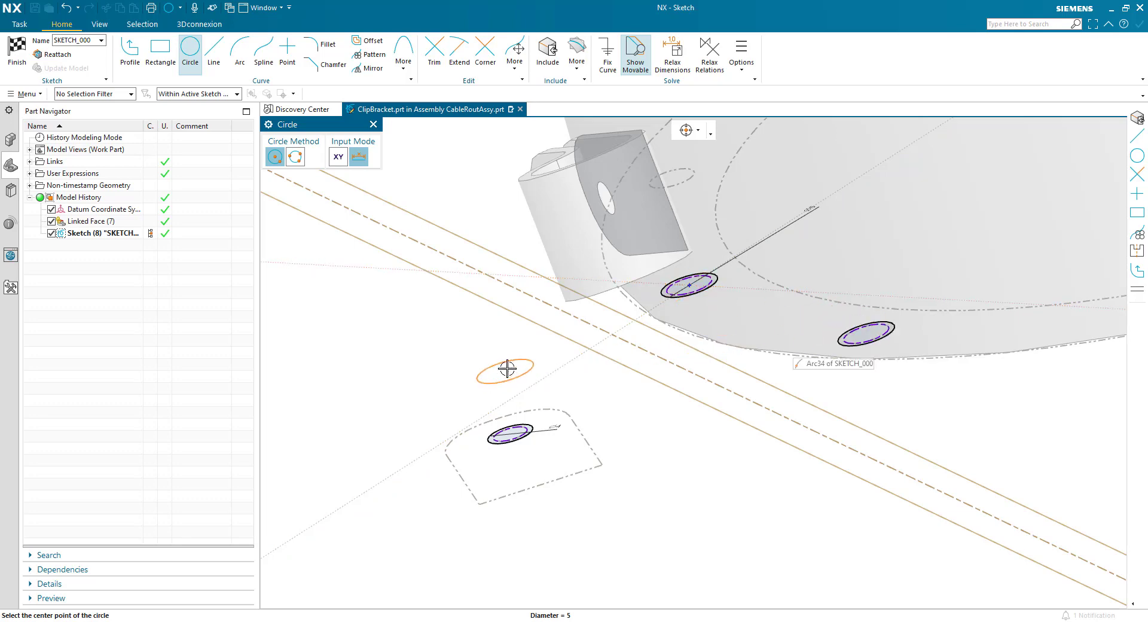
key(Escape)
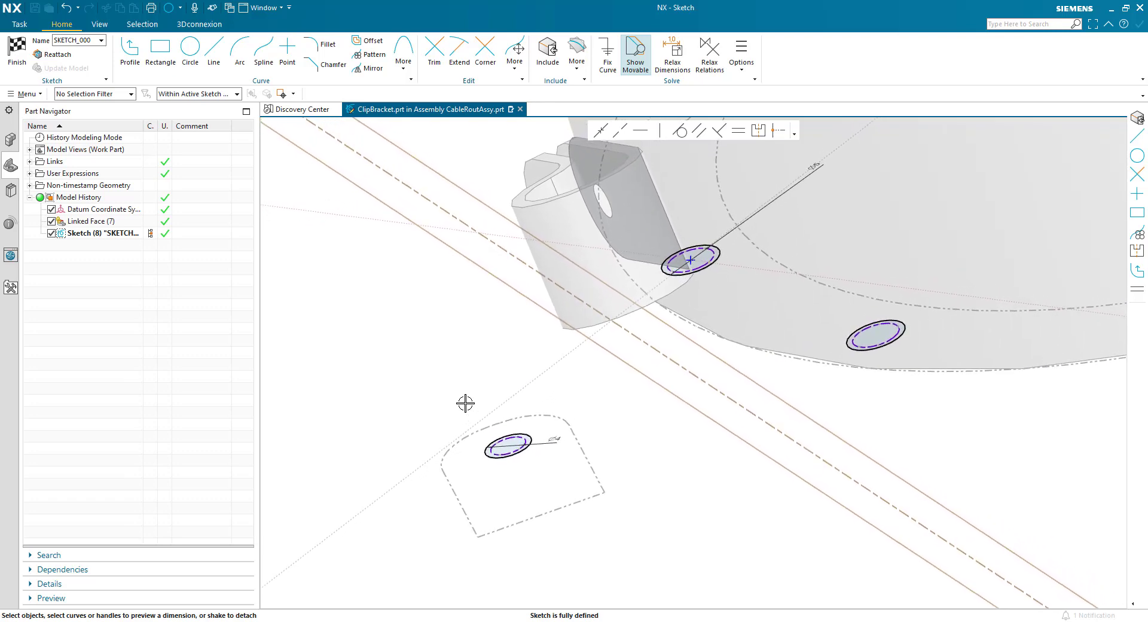
Step: Draw 10 mm diameter circles concentric with the two bolt-hole circles and the clip-hole circle
click(190, 48)
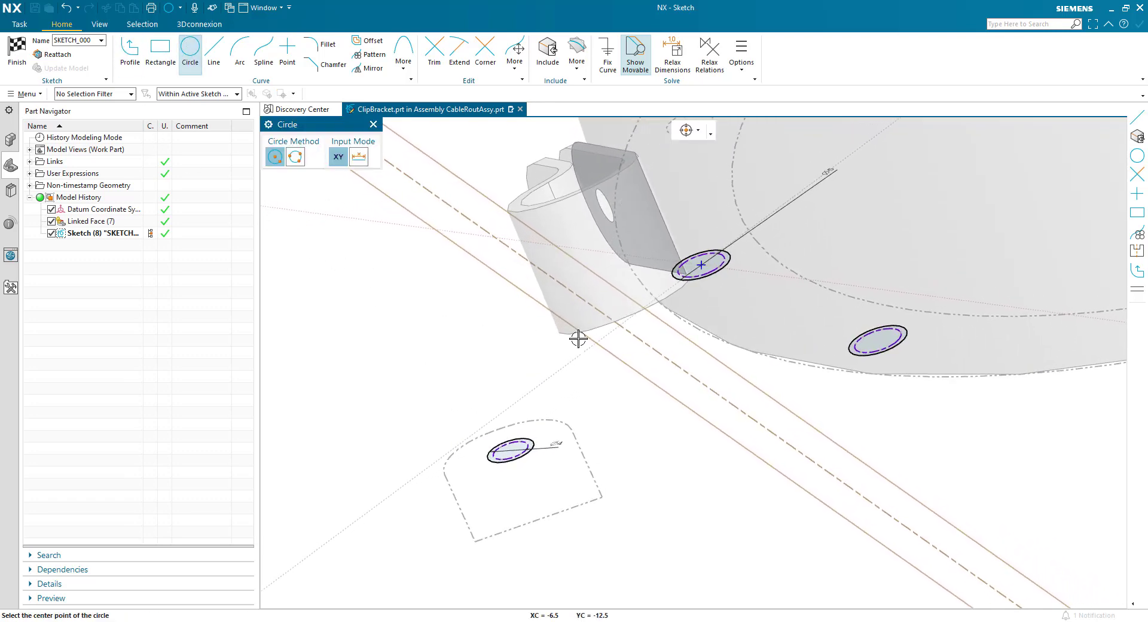
click(702, 264)
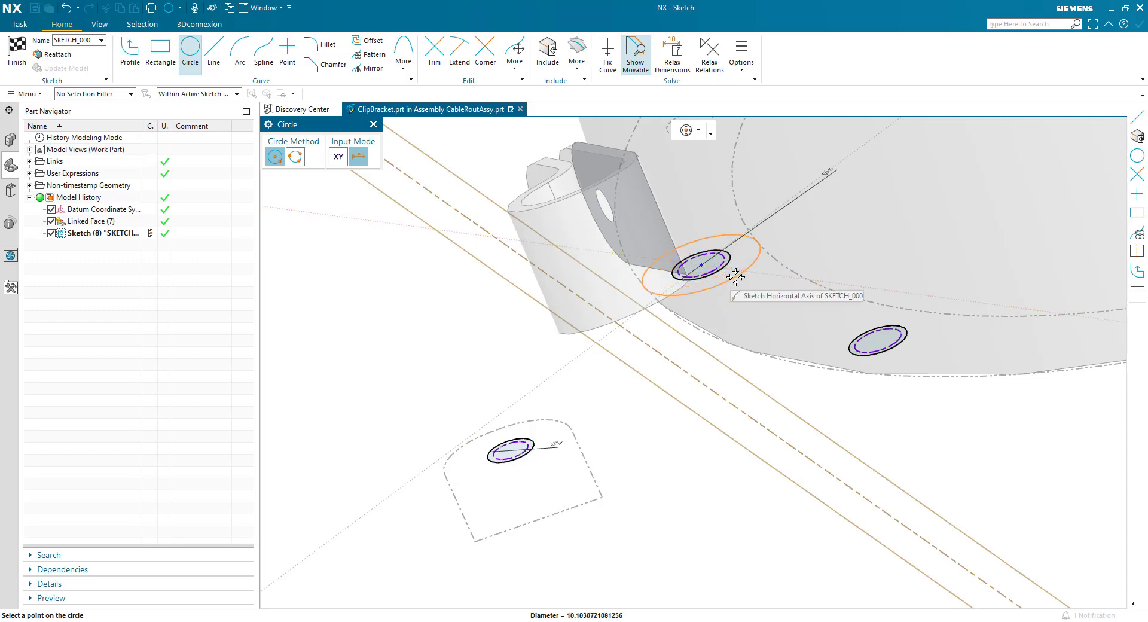
key(Return)
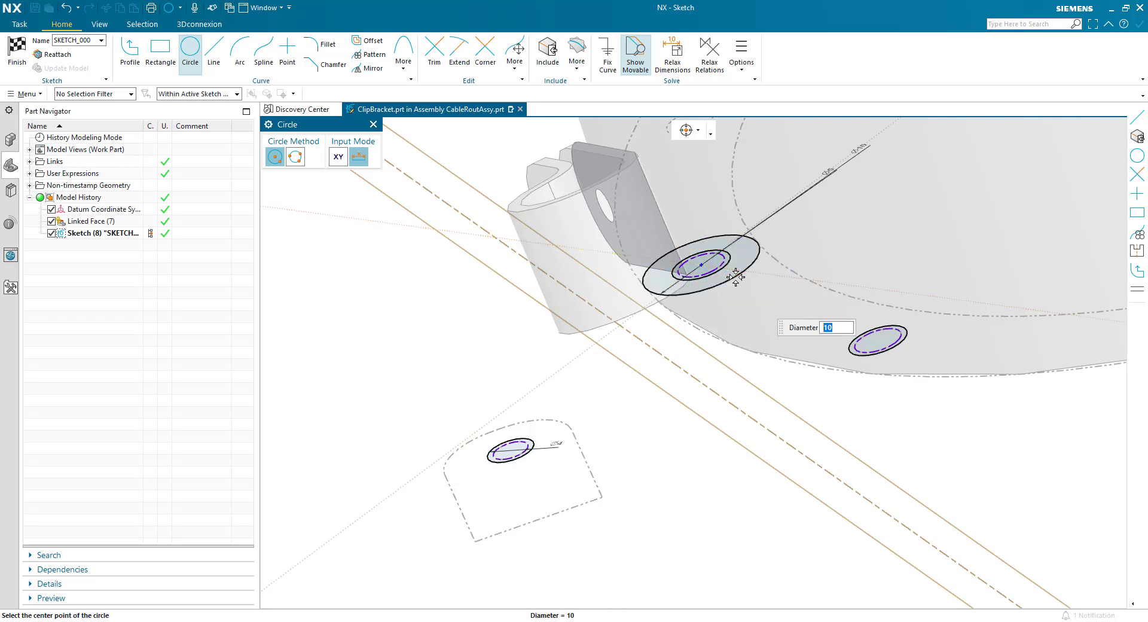
click(877, 342)
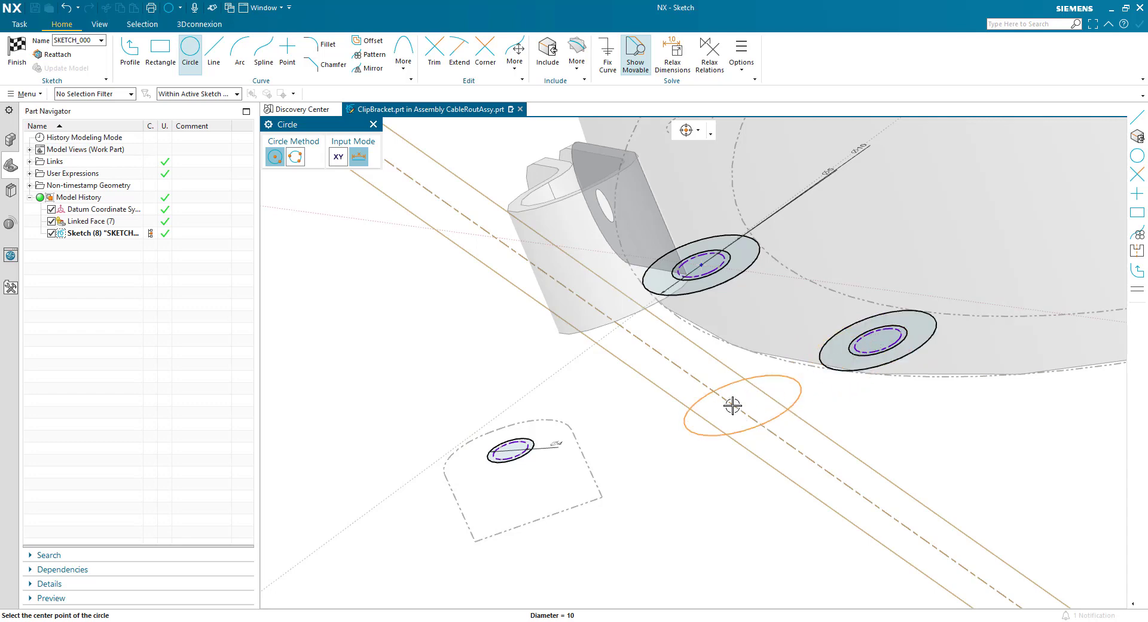
click(509, 450)
key(Escape)
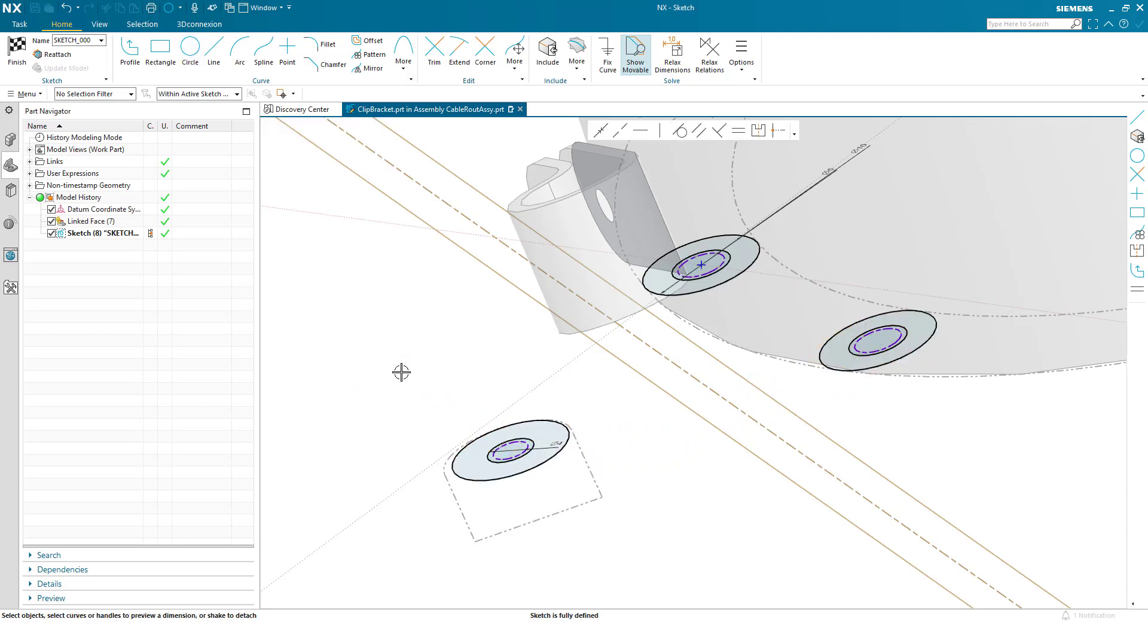
Step: Connect the three 10 mm circles with outer tangent lines to form a closed triangular outline
click(213, 53)
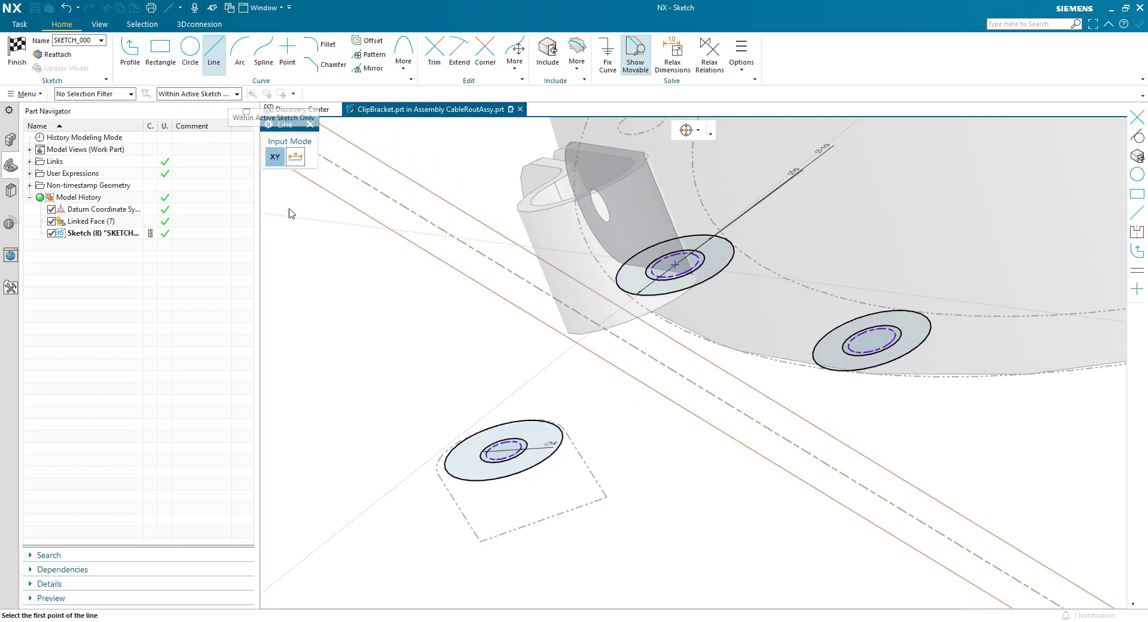
click(881, 367)
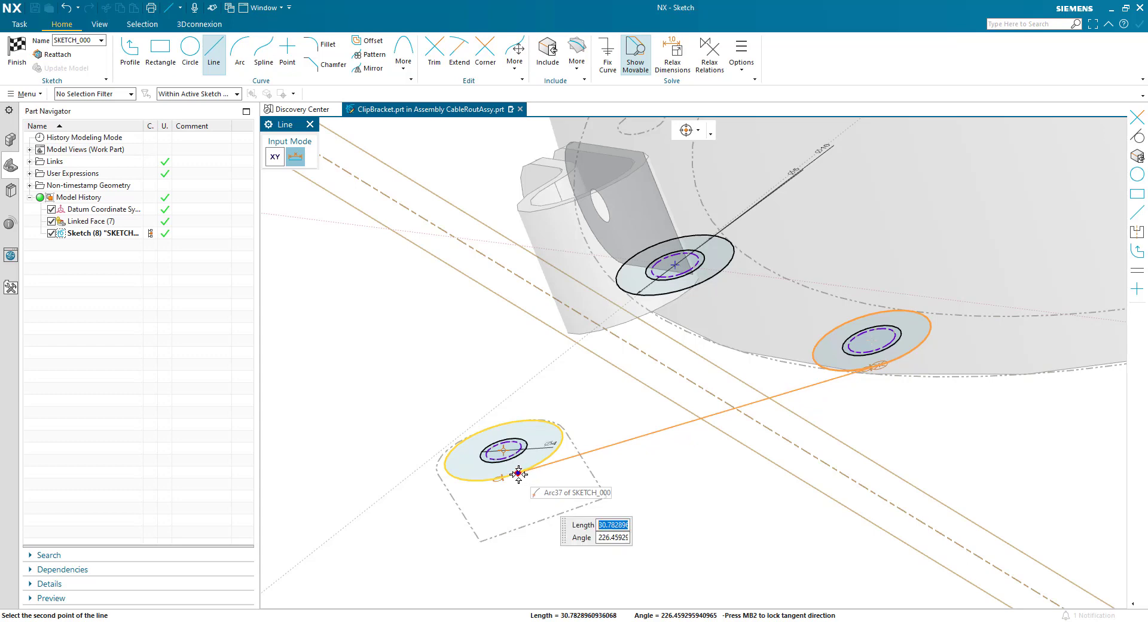
click(1006, 151)
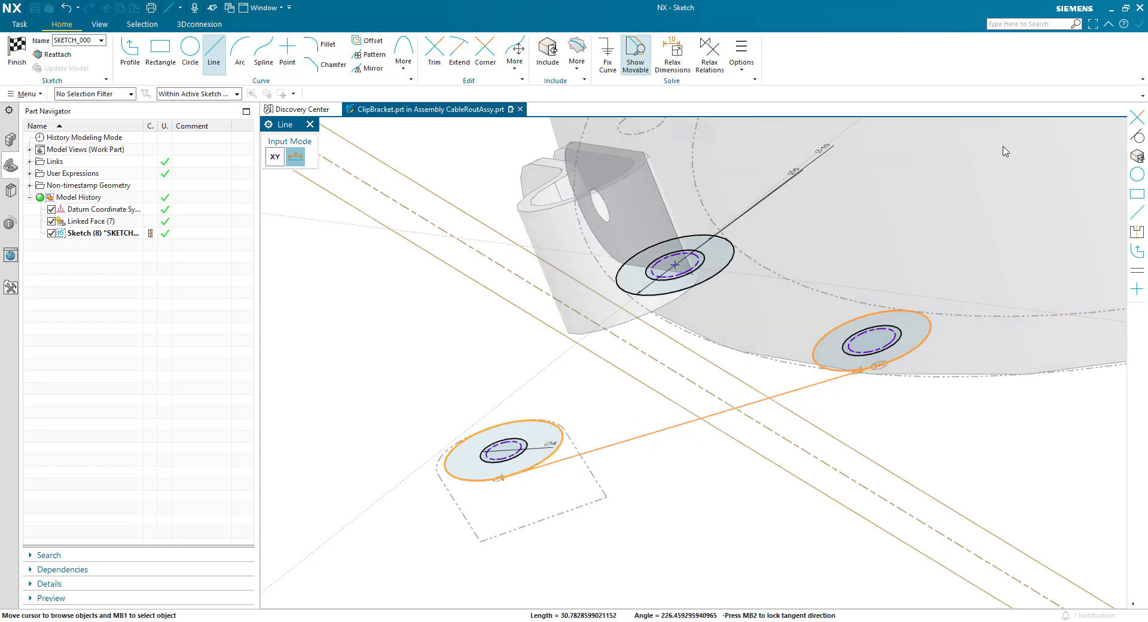
click(1006, 152)
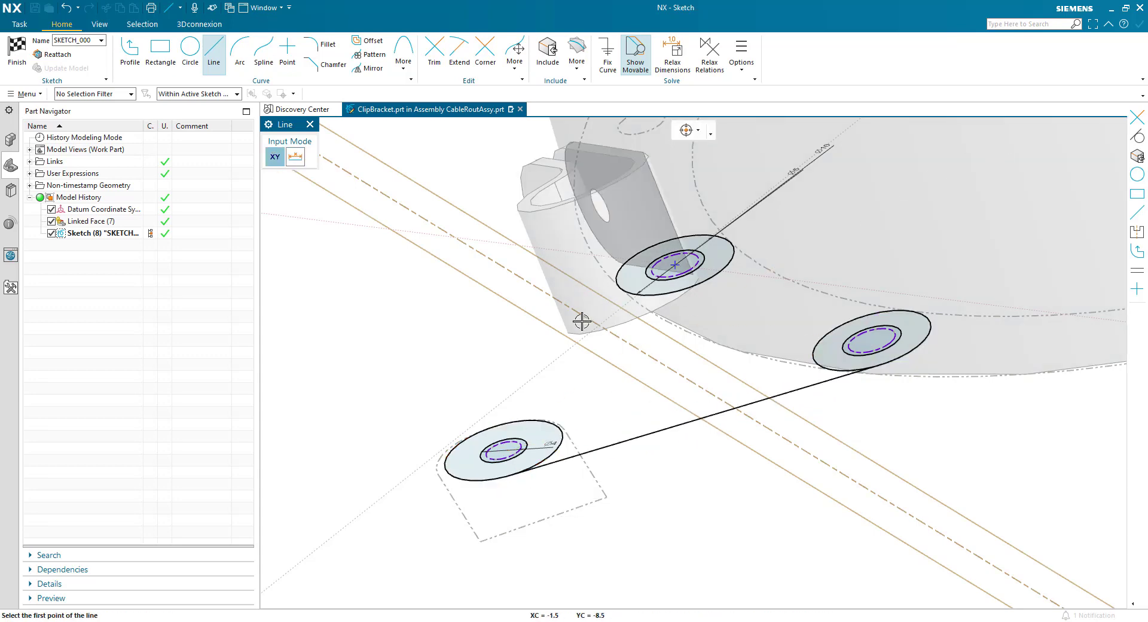
click(456, 437)
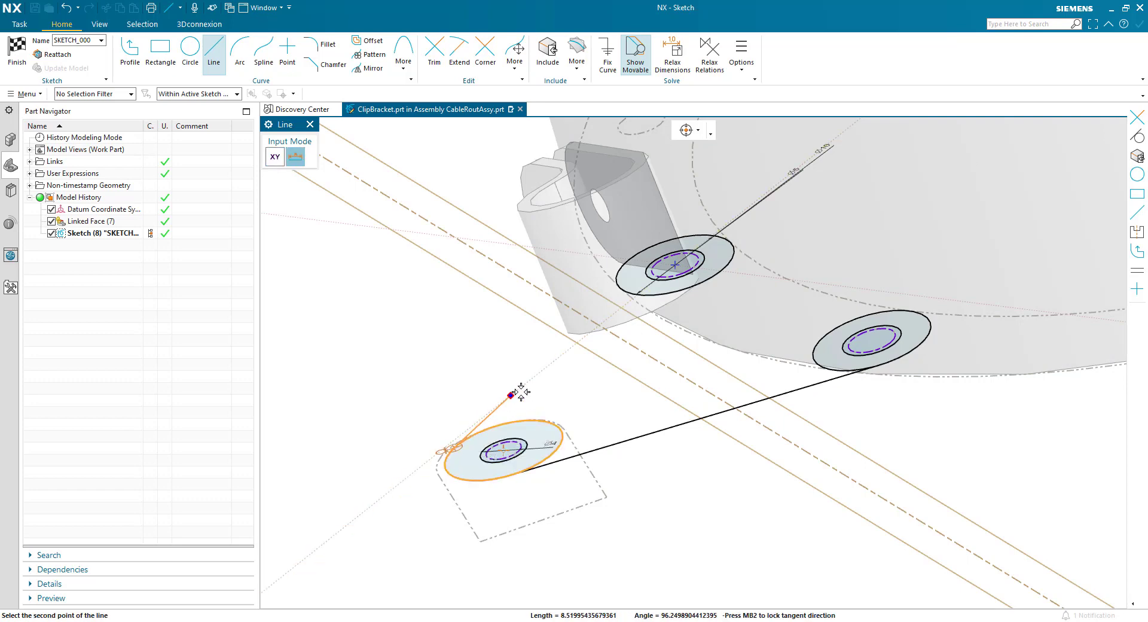
click(620, 267)
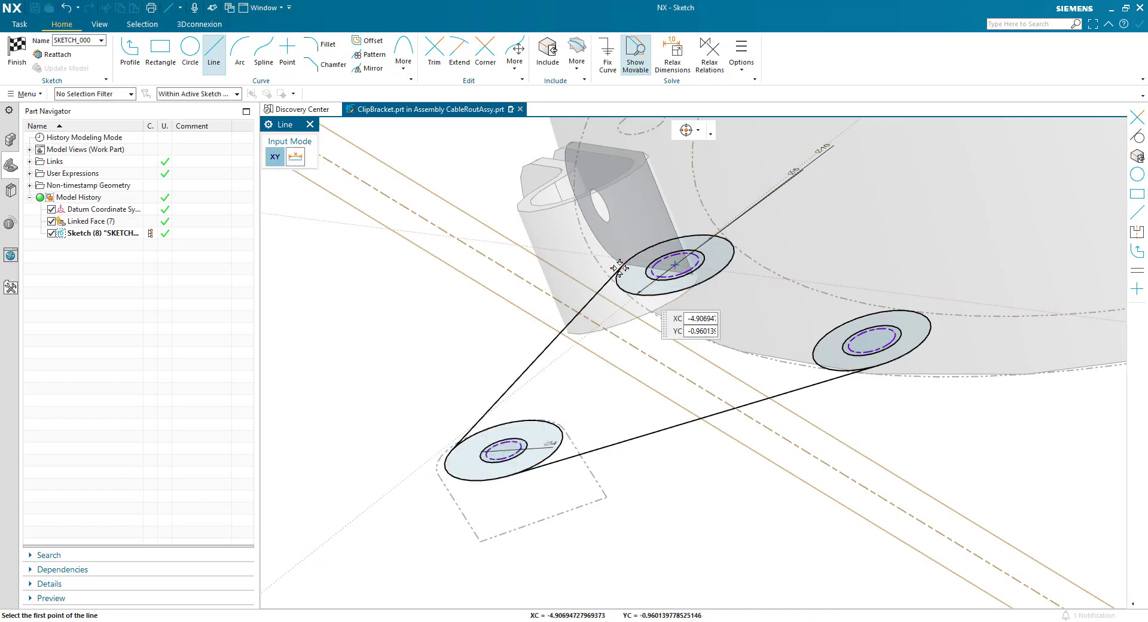
click(727, 236)
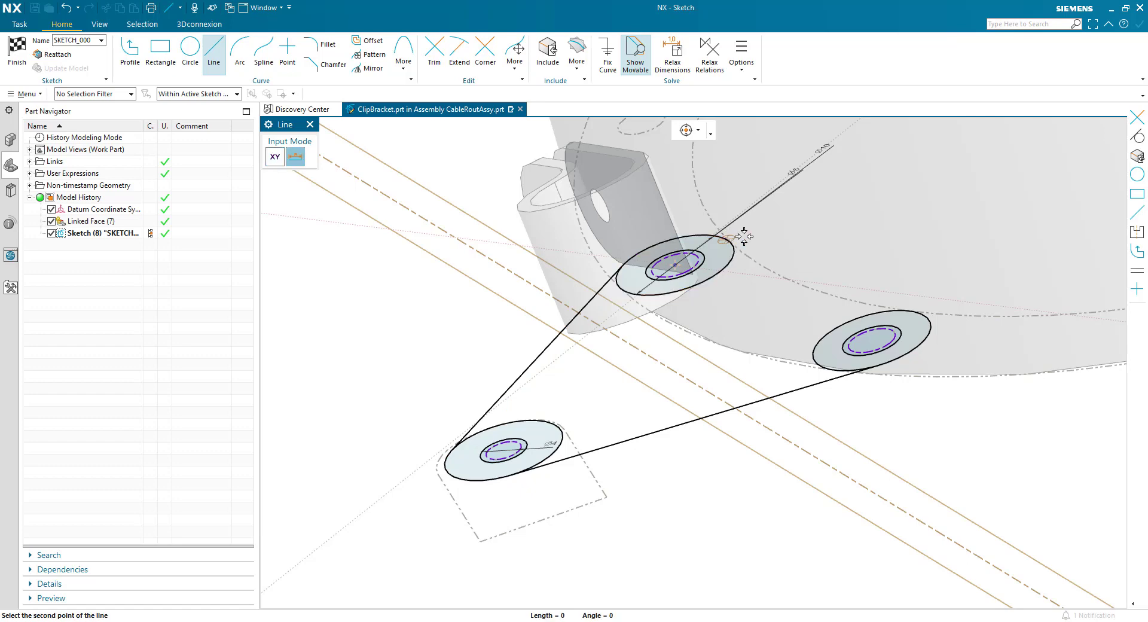
click(919, 310)
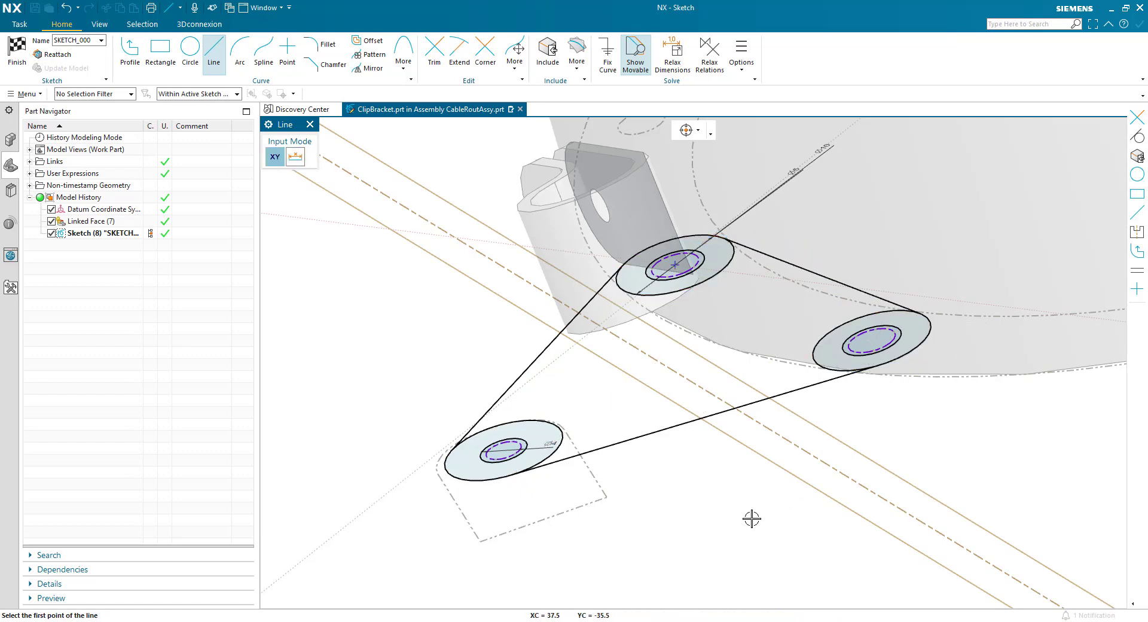
key(Escape)
Step: Trim away the inner arcs of the three 10 mm circles, leaving one rounded triangular outline with three holes
key(t)
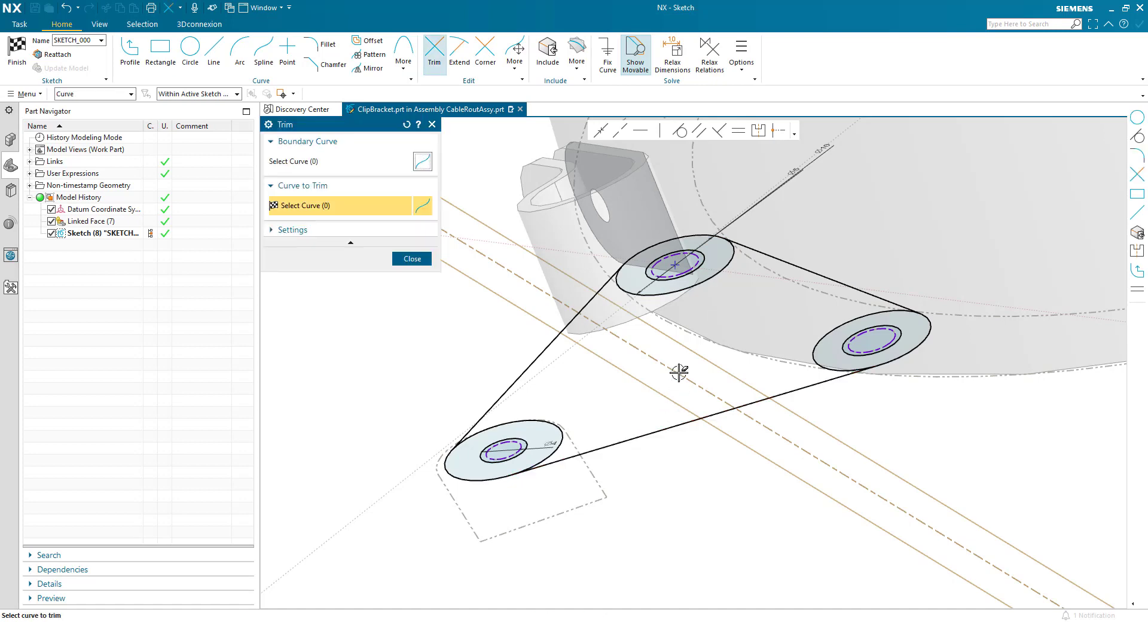
click(693, 287)
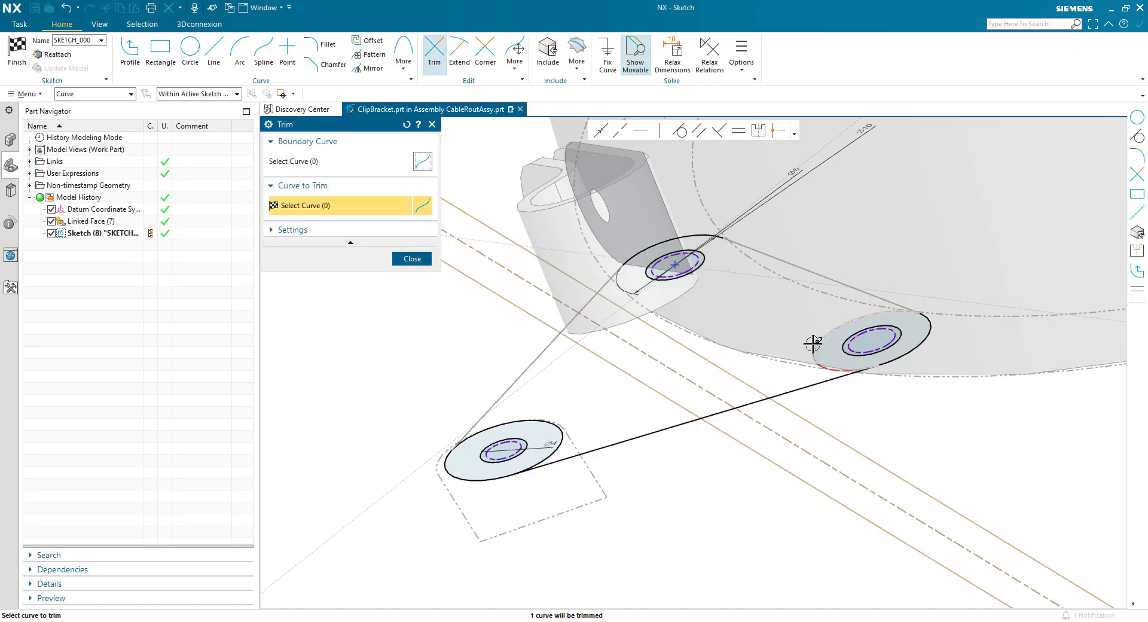
click(814, 344)
click(550, 418)
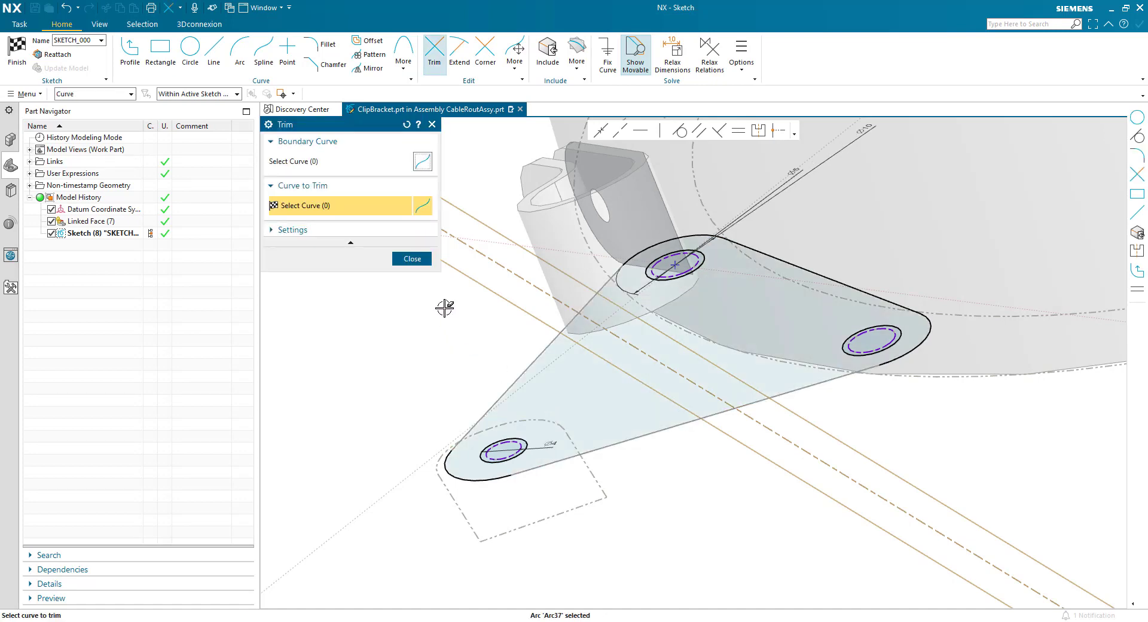
click(412, 259)
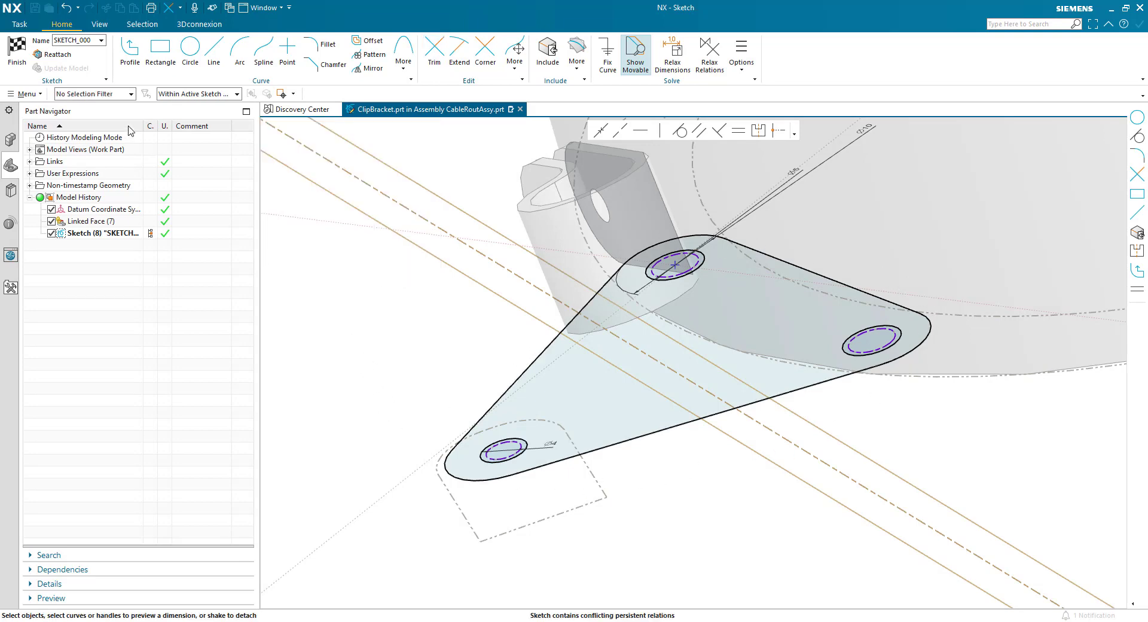
Step: Finish the section sketch and create the multi-bend base tab with a 1.5 mm thickness
click(18, 51)
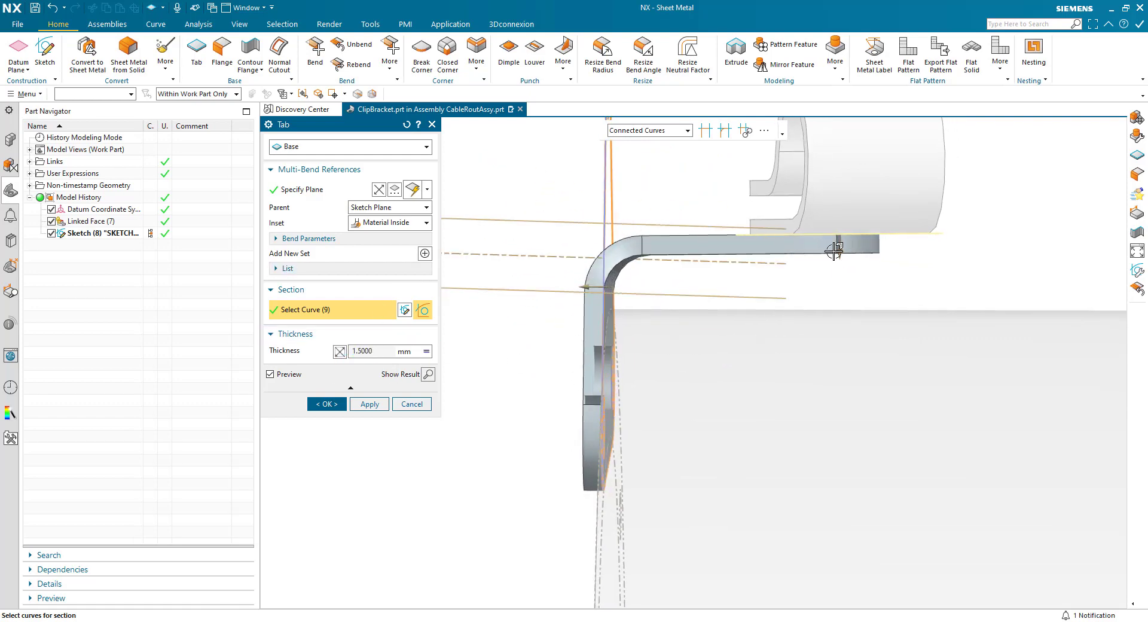
click(328, 405)
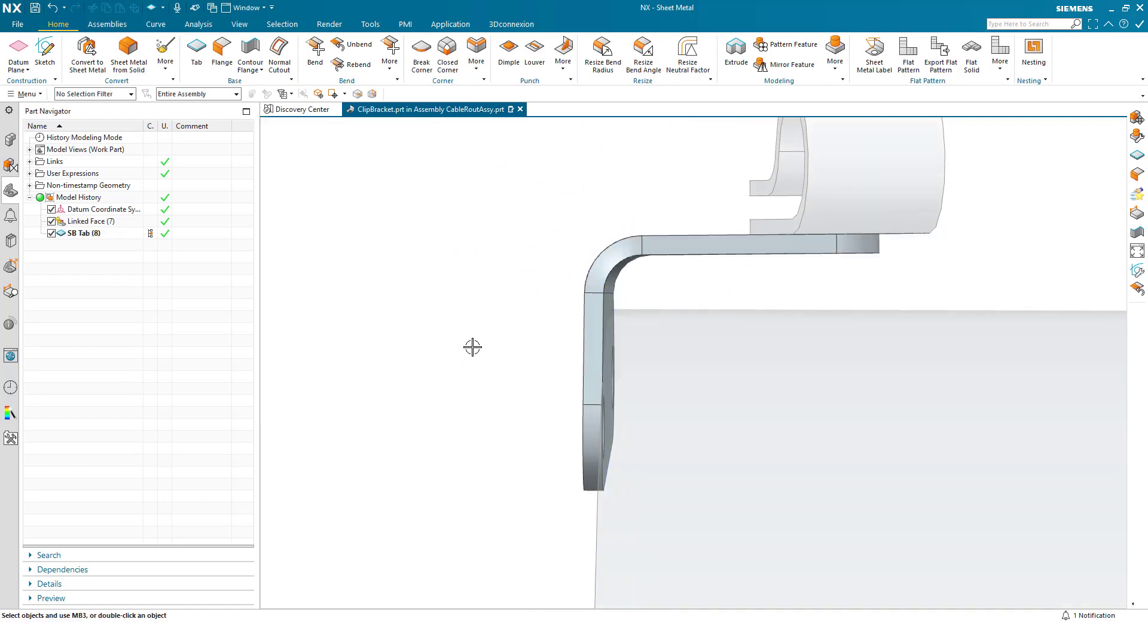
Step: Make CableRoutAssy the work part and shift the clip above the finished bracket along its ZC axis
click(10, 139)
double_click(53, 149)
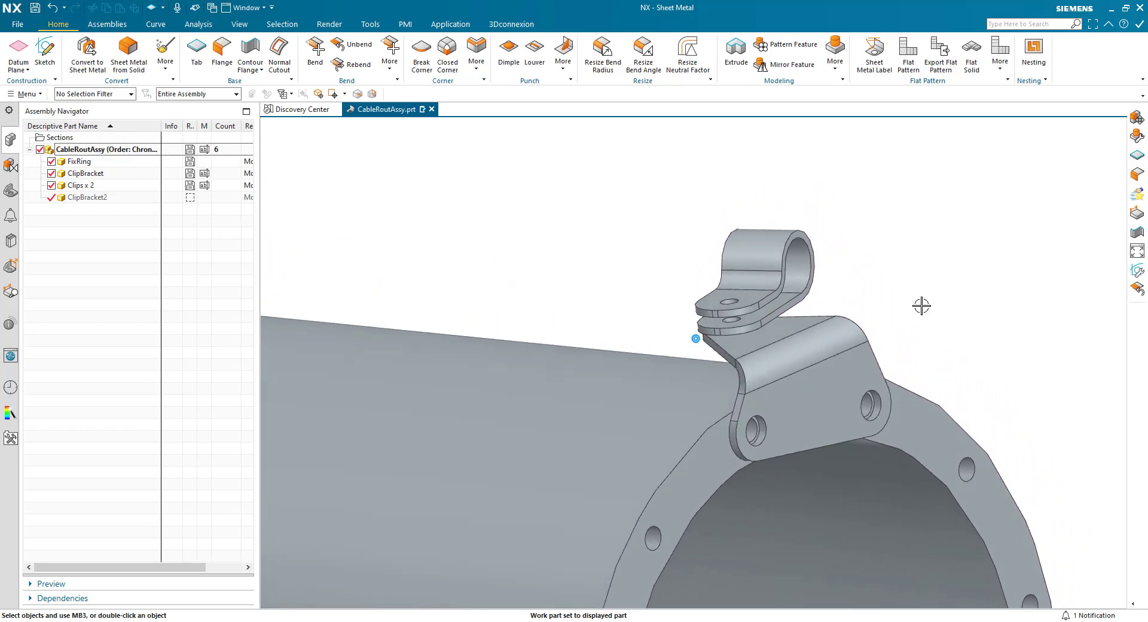
click(106, 24)
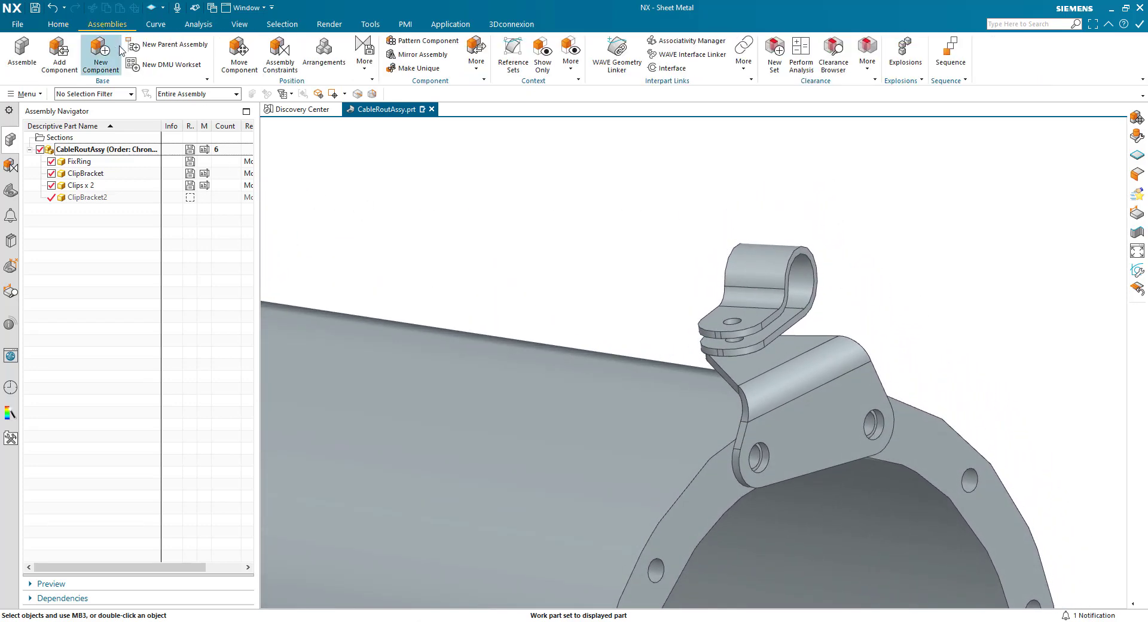
click(237, 53)
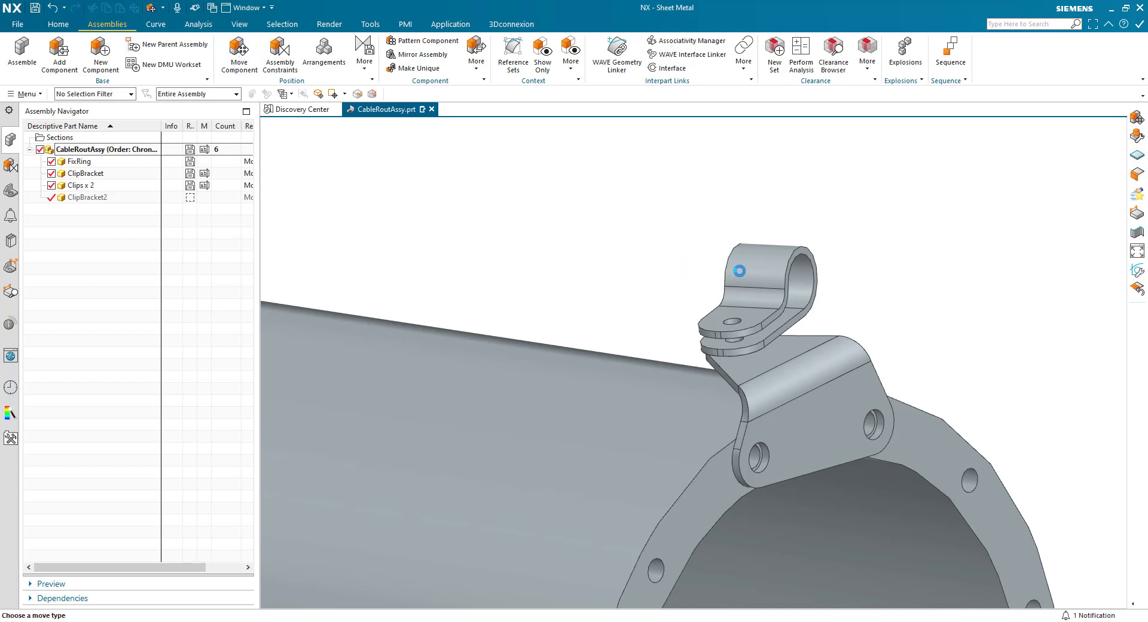
click(740, 271)
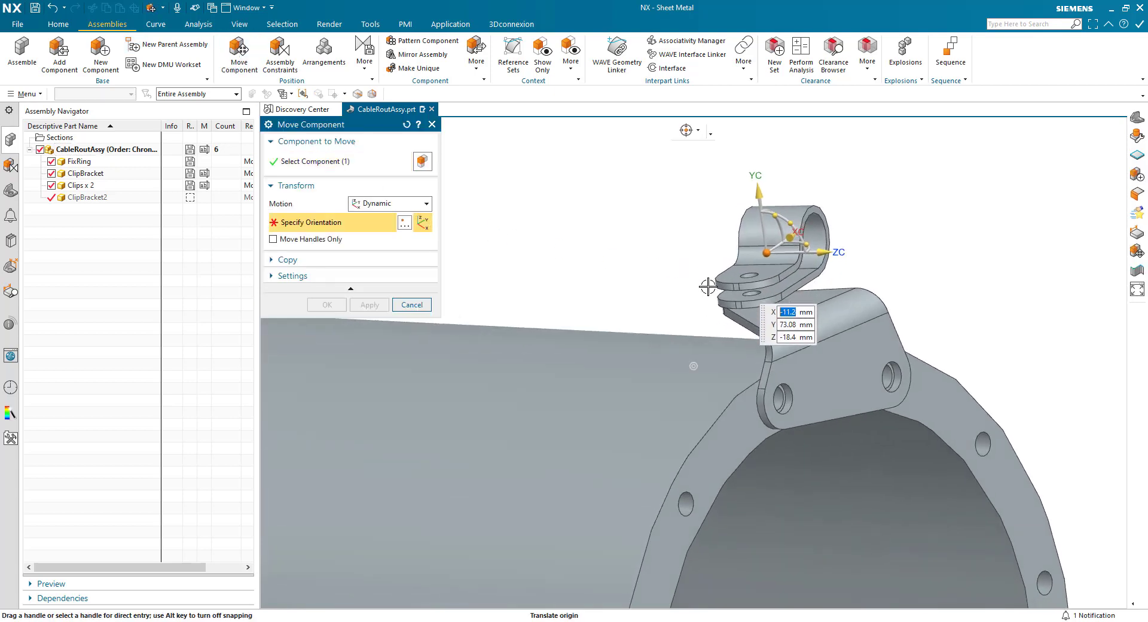
click(945, 277)
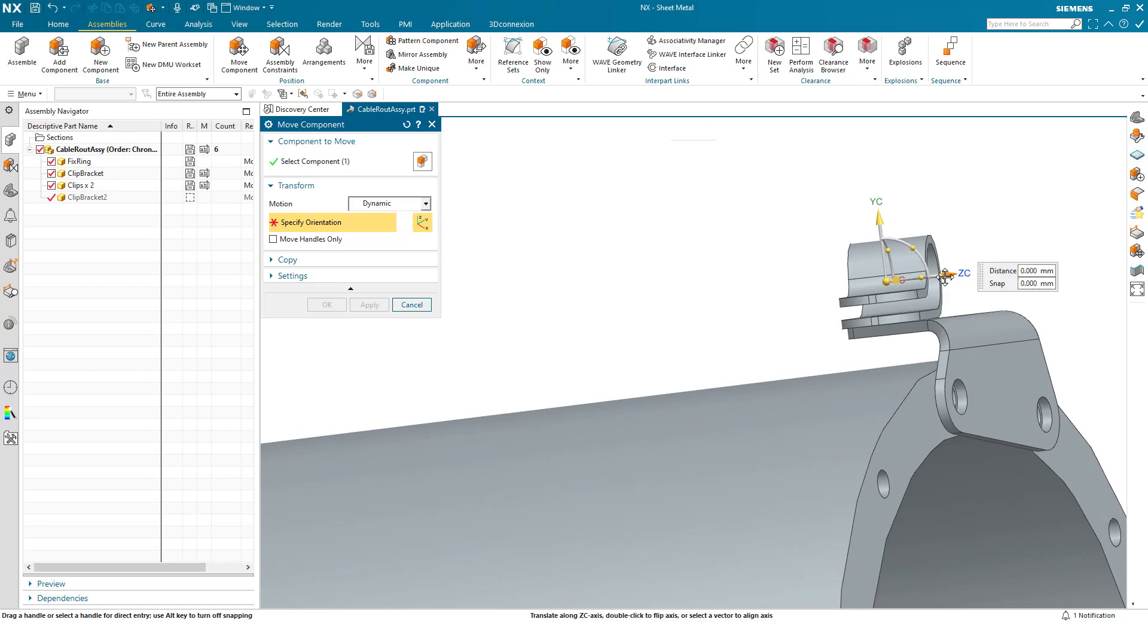
drag(945, 277, 831, 218)
click(328, 306)
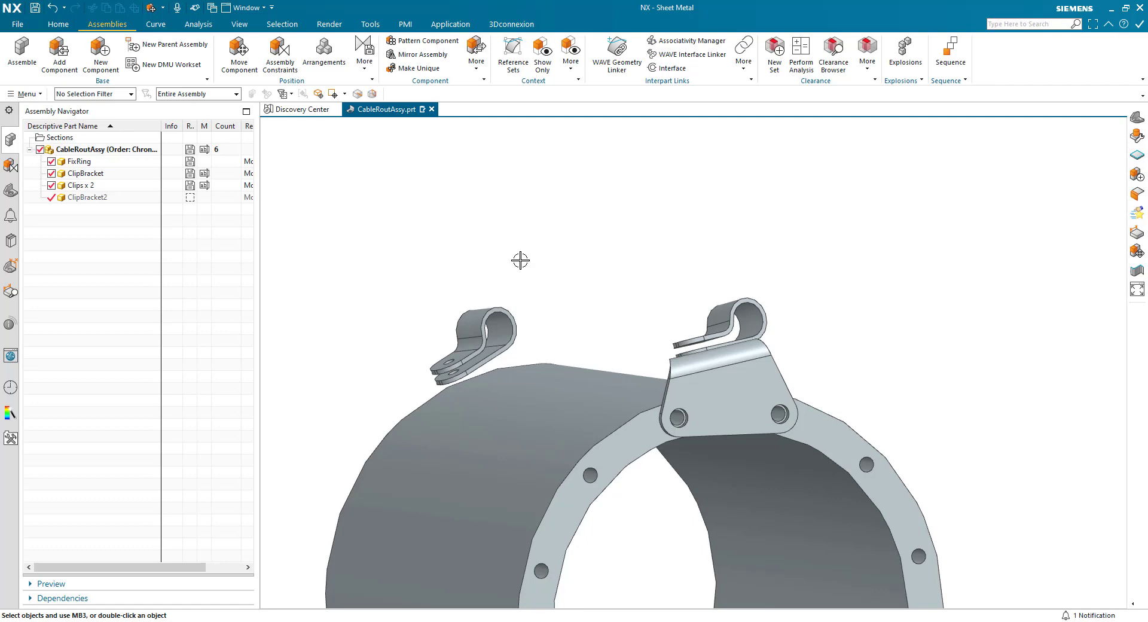
Step: Make ClipBracket2 the work part and accept sheet metal preferences of 1.5 mm material thickness and 3 mm bend radius
click(58, 25)
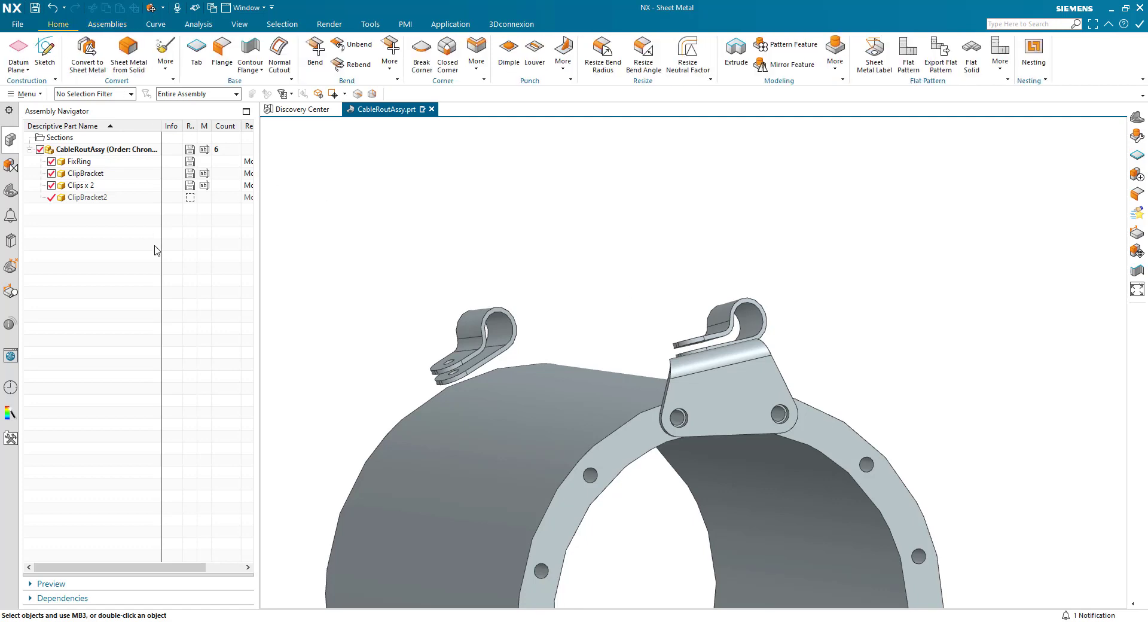
click(197, 59)
key(Escape)
double_click(75, 198)
click(17, 24)
click(179, 56)
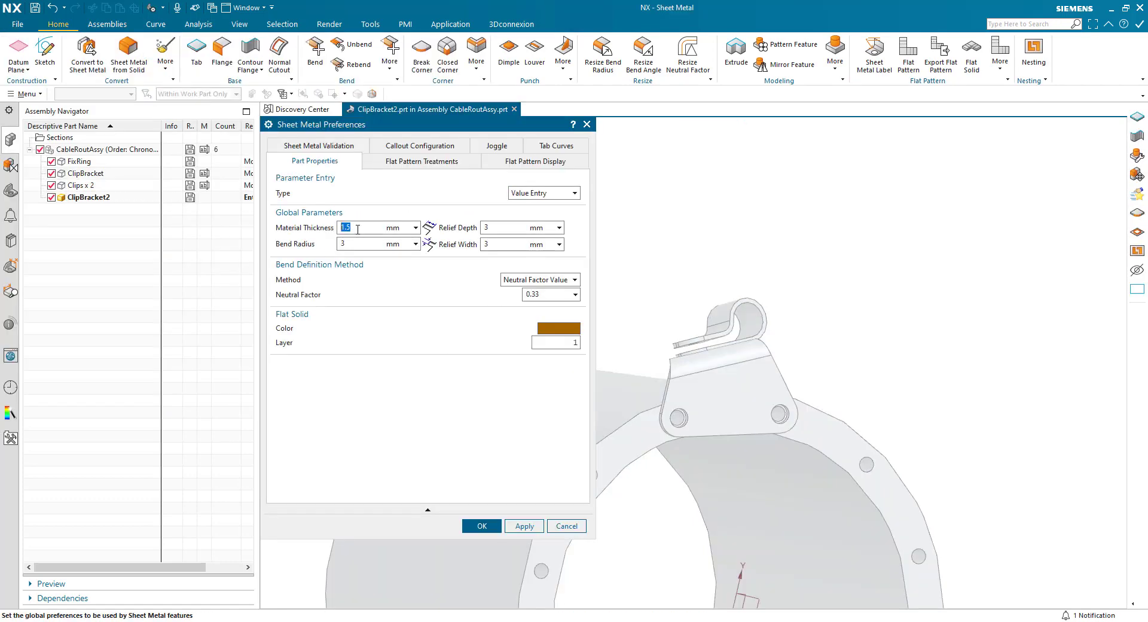
click(479, 527)
Step: Link the second clip's flat underside as a base Tab's multi-bend plane and start the section sketch on the ring's end face
click(295, 192)
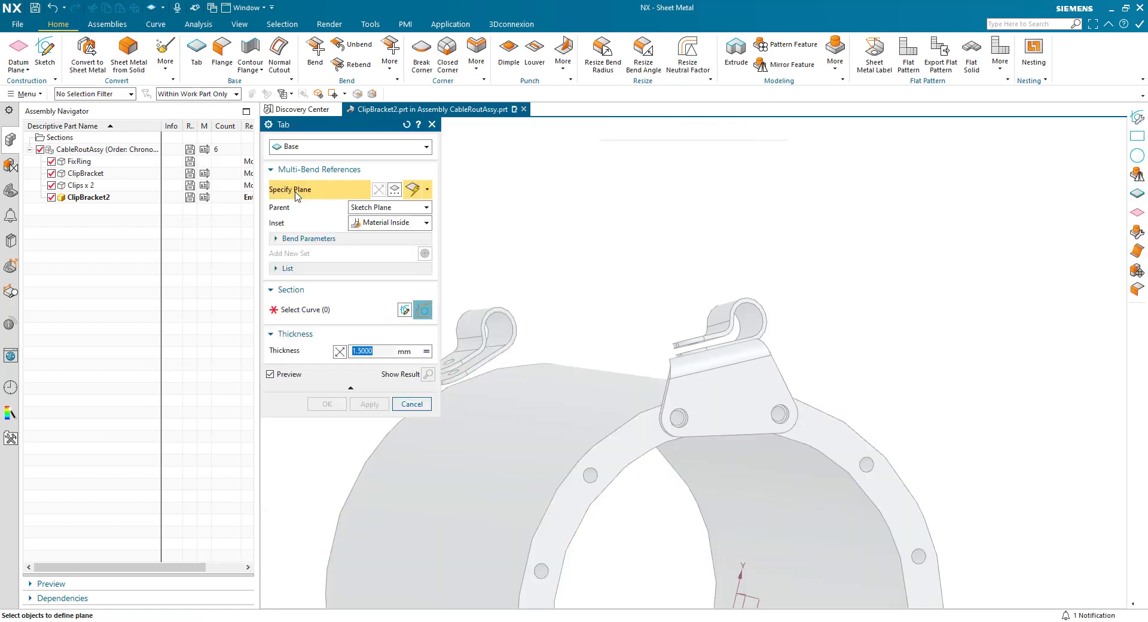
click(583, 344)
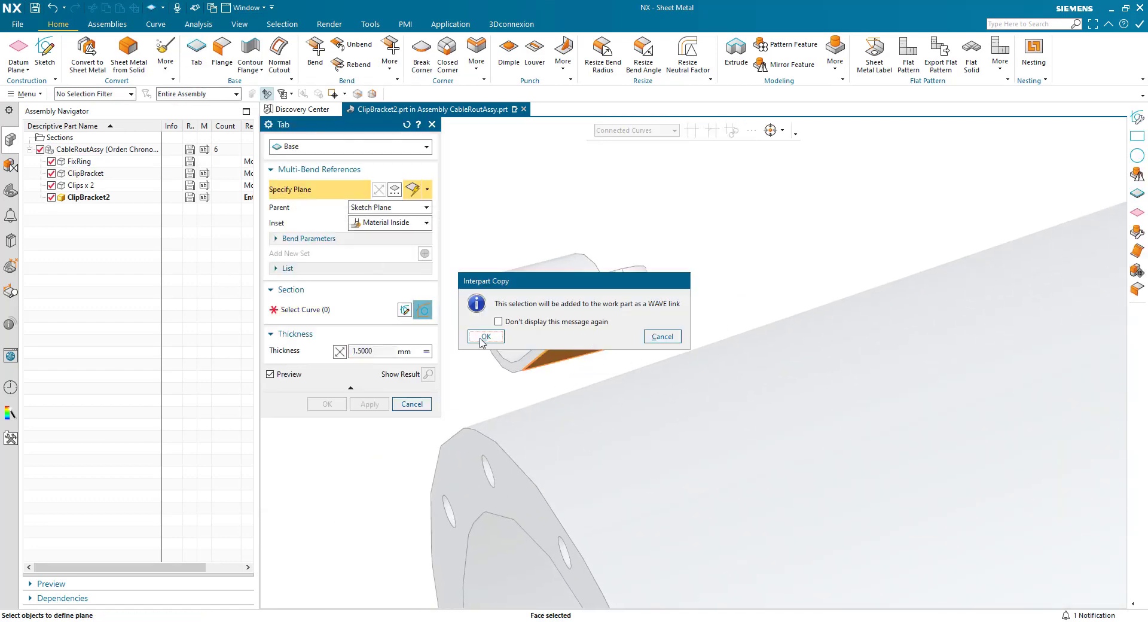
click(485, 337)
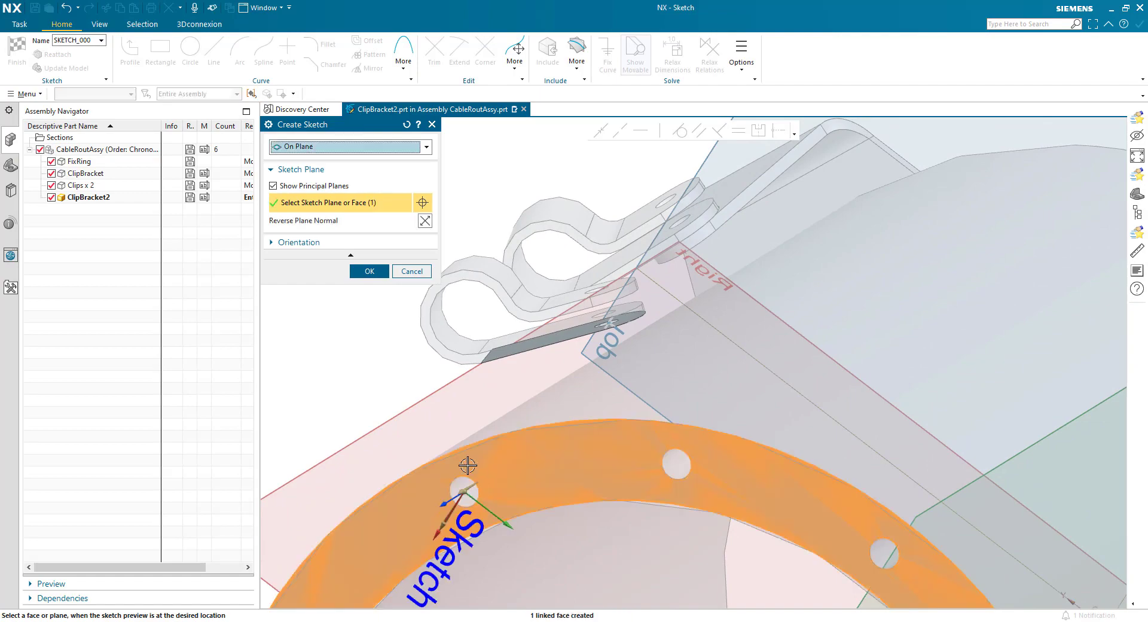
click(370, 270)
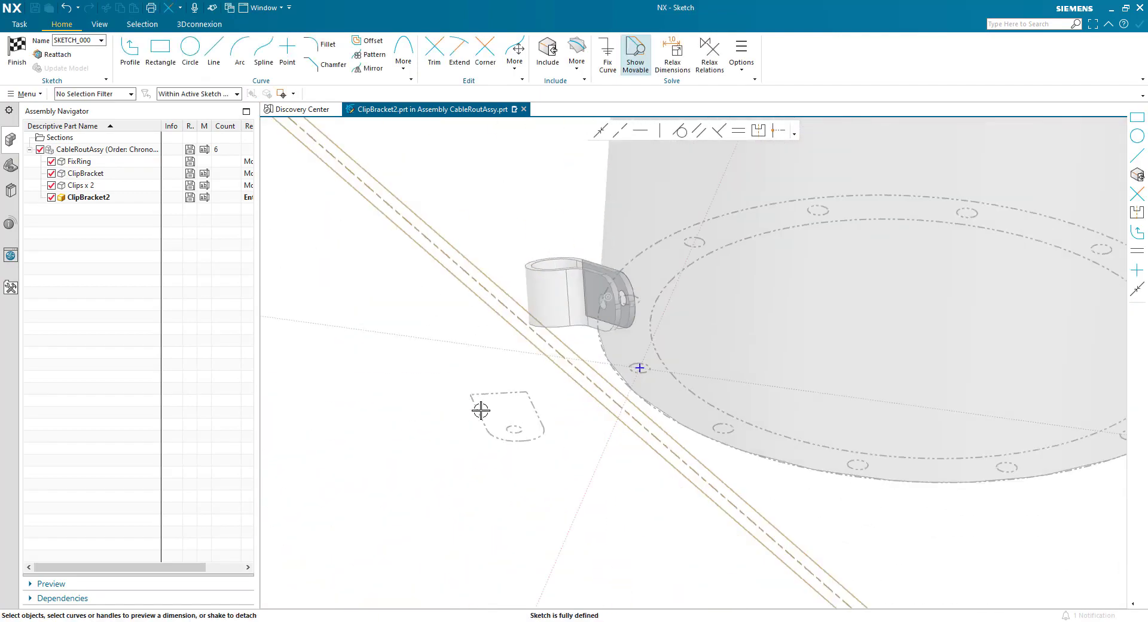
Step: Include the clip-hole edge and two adjacent ring bolt-hole edges as reference curves in the section sketch
key(o)
key(i)
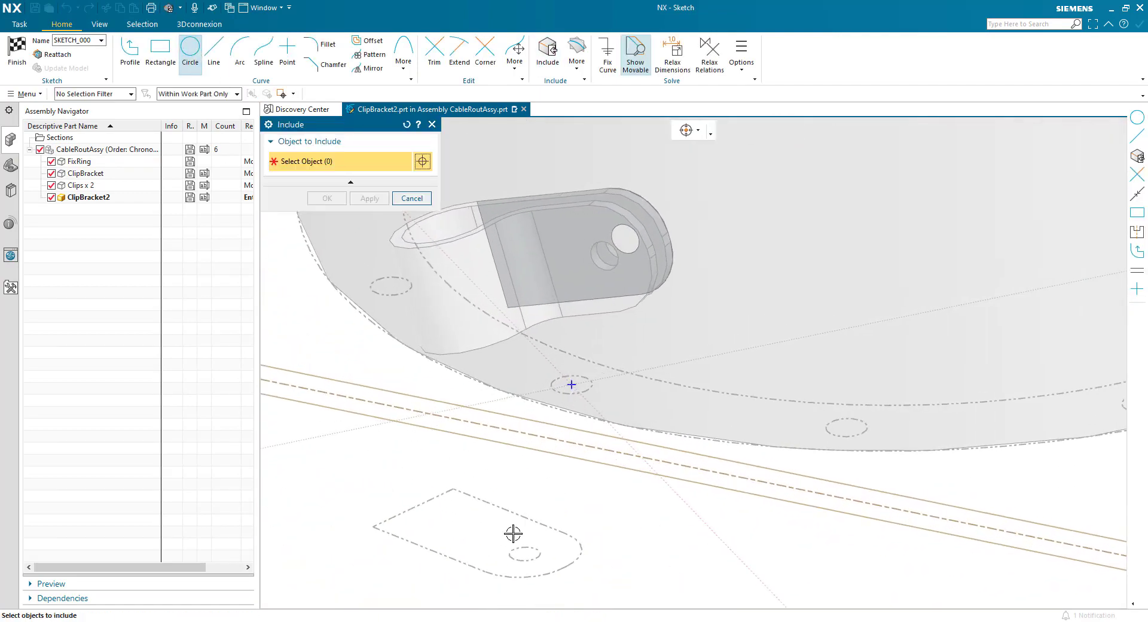
click(522, 548)
click(592, 389)
middle_click(516, 531)
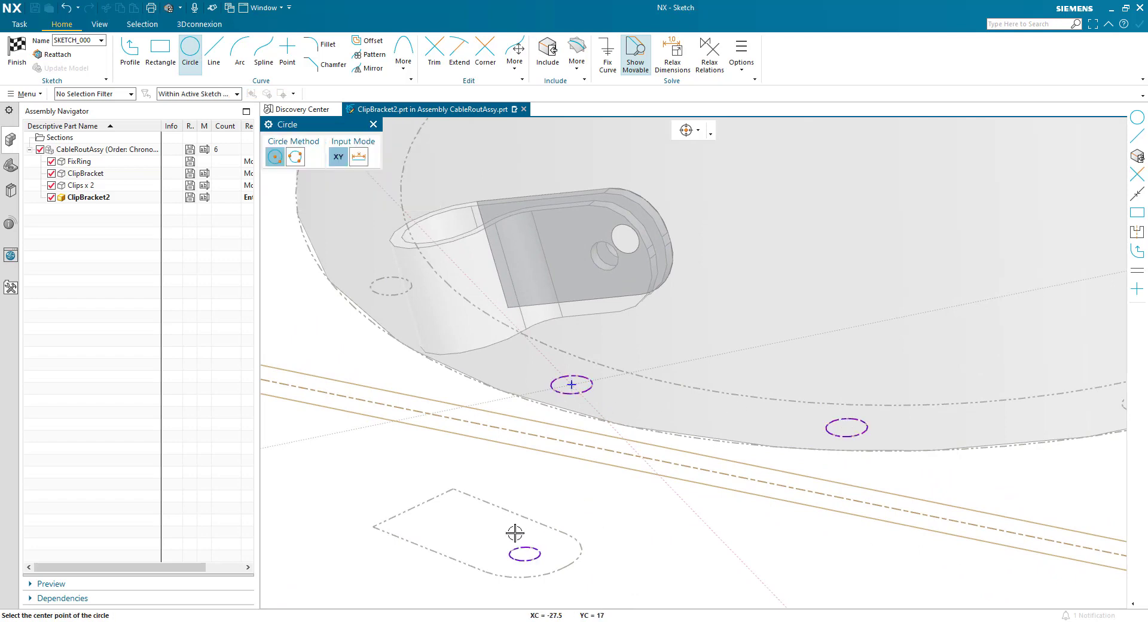
Step: Draw a 4 mm diameter circle concentric with the clip hole and 5 mm diameter circles concentric with the two bolt holes
click(515, 546)
text(4)
key(Return)
key(Escape)
key(o)
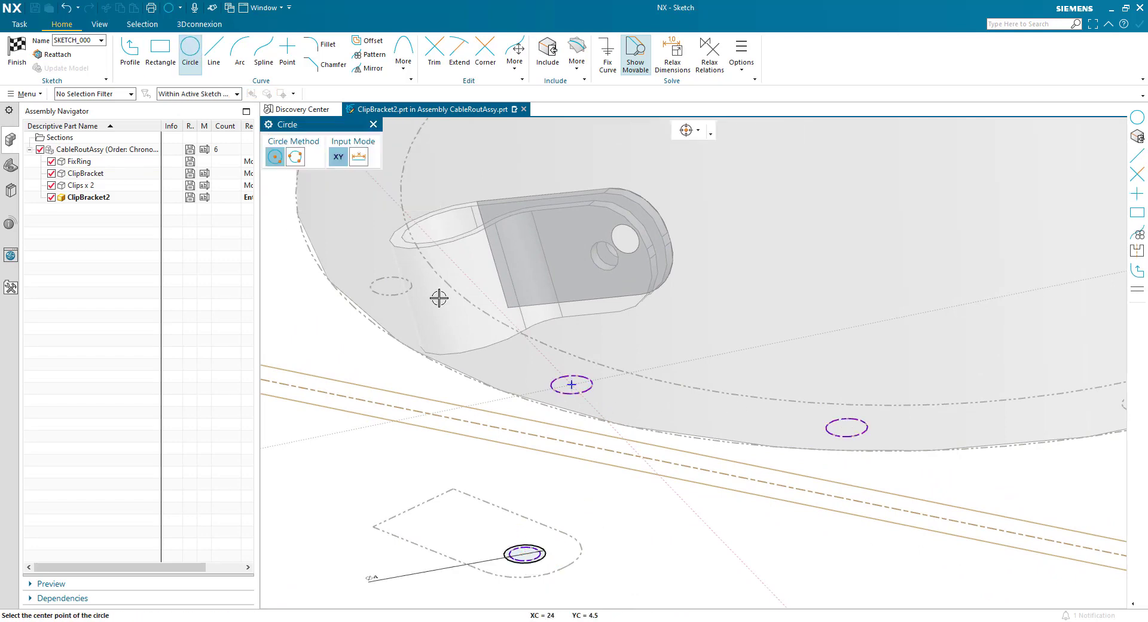
click(571, 384)
text(5)
key(Return)
click(846, 427)
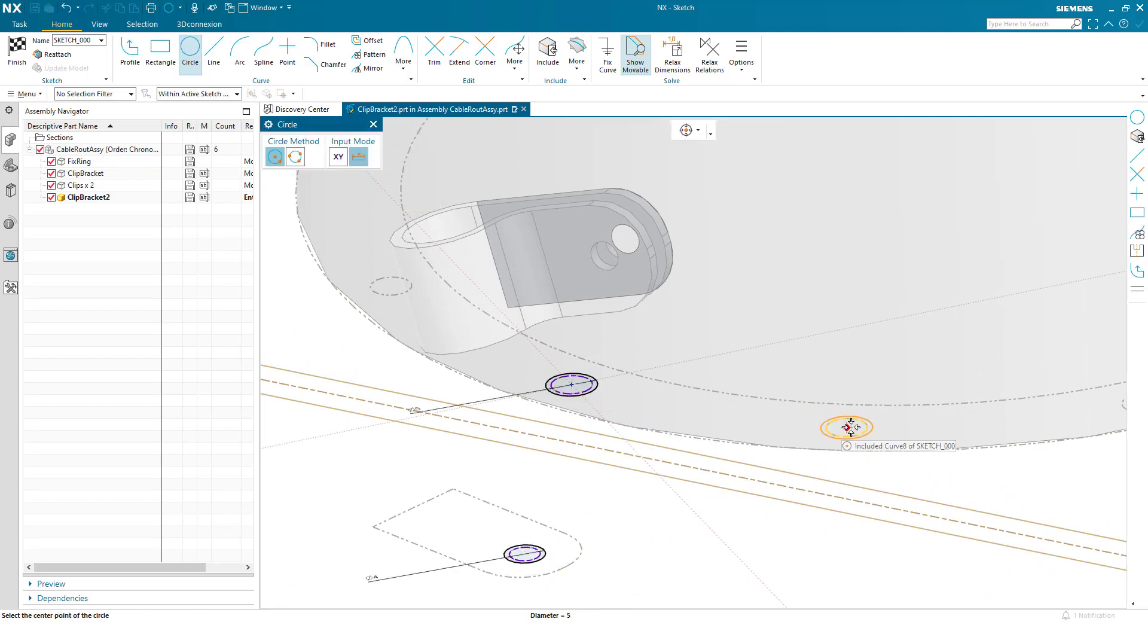
key(Return)
key(Escape)
Step: Add 10 mm diameter circles concentric with both bolt holes and the clip hole
key(o)
click(572, 385)
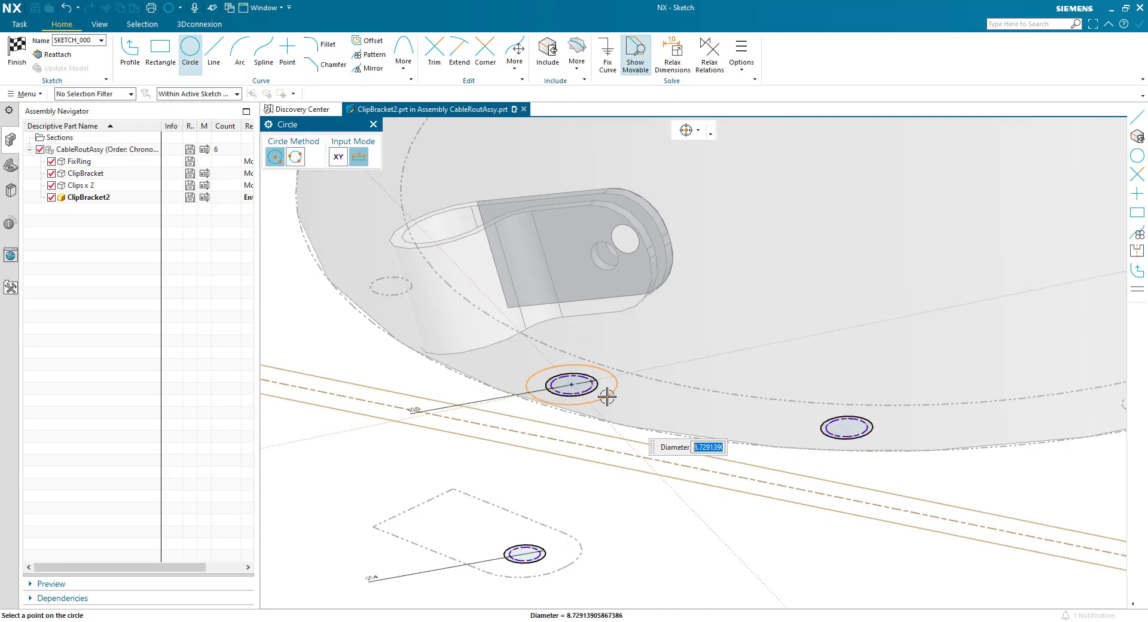
text(10)
key(Return)
click(846, 427)
click(521, 554)
key(Escape)
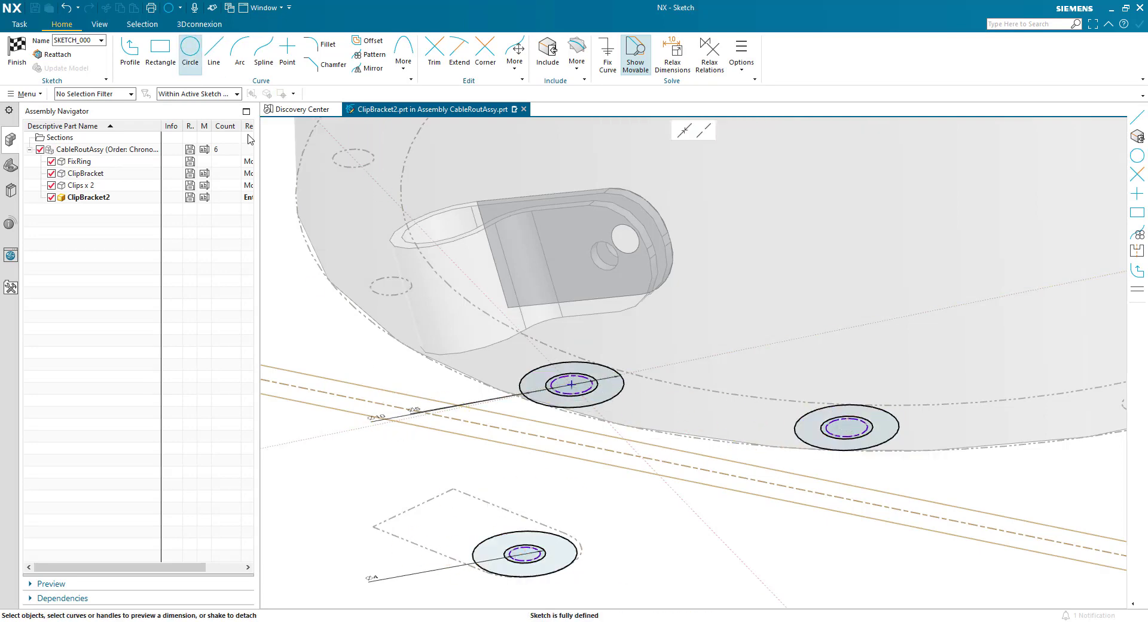
Step: Join the three 10 mm circles with outer tangent lines to close the triangular bracket outline
key(l)
click(594, 363)
click(857, 406)
click(839, 443)
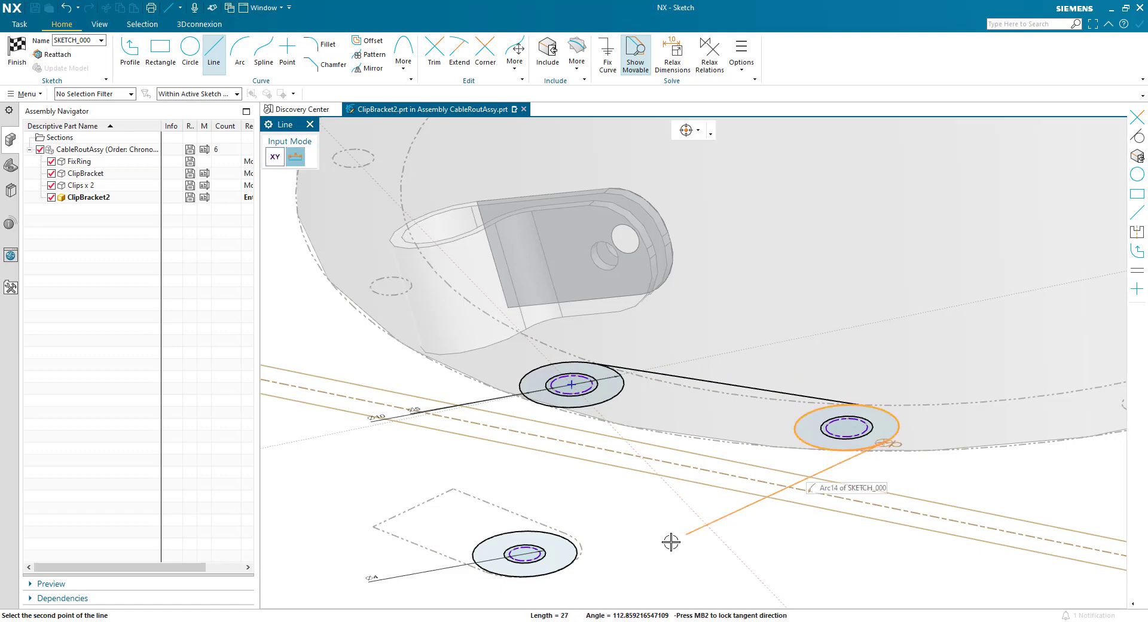
click(488, 542)
click(473, 550)
click(522, 383)
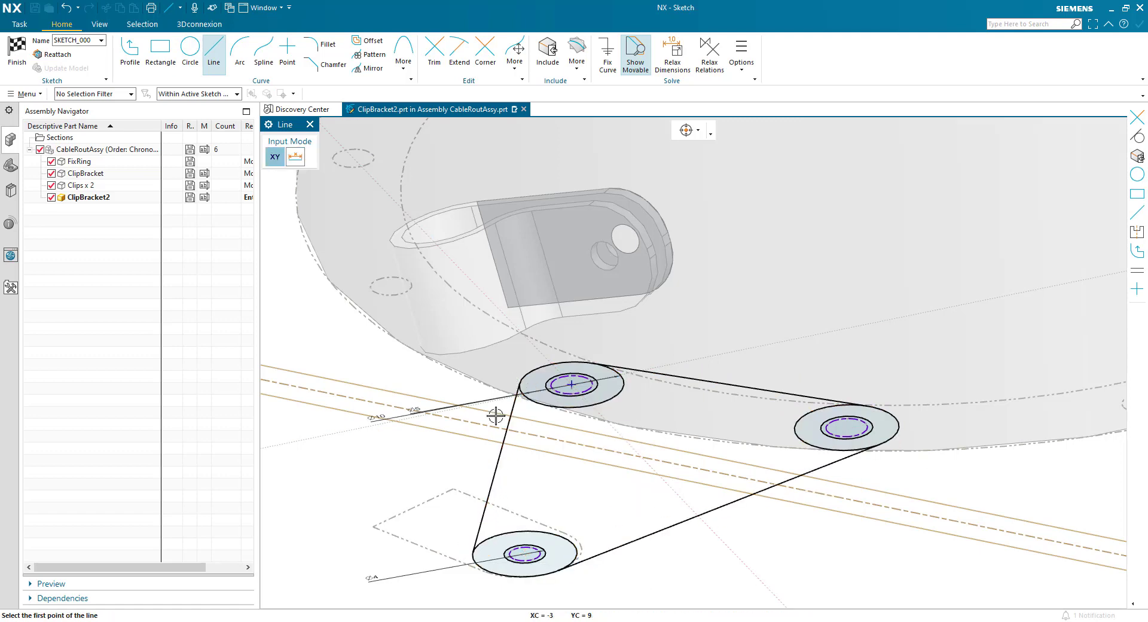
Step: Trim the inner arcs of the three 10 mm circles to leave a single rounded triangular outline
key(t)
mouse_move(546, 405)
mouse_down()
mouse_move(636, 507)
mouse_move(750, 443)
mouse_up()
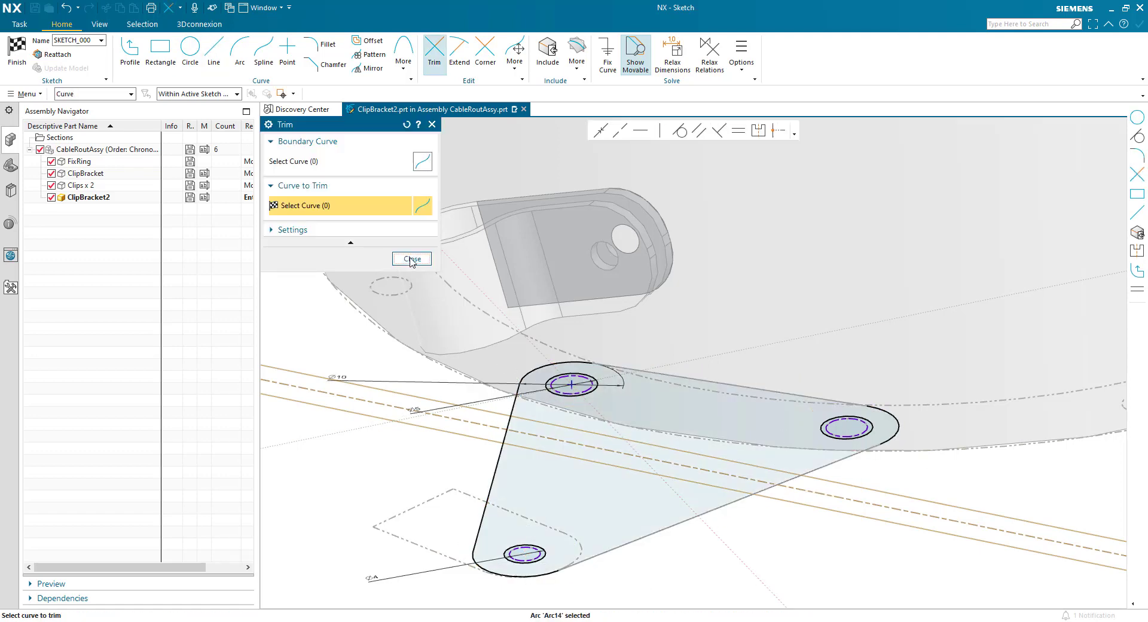
click(412, 259)
Step: Finish the ClipBracket2 section sketch and create the multi-bend base tab with a 1.5 mm thickness
key(ctrl+q)
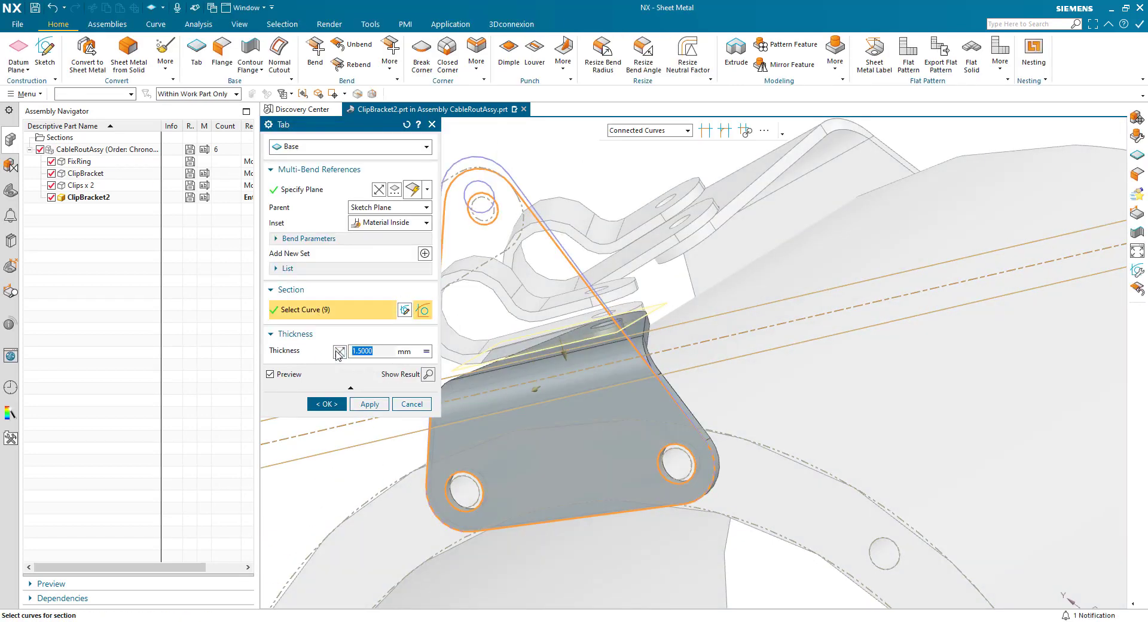
click(326, 403)
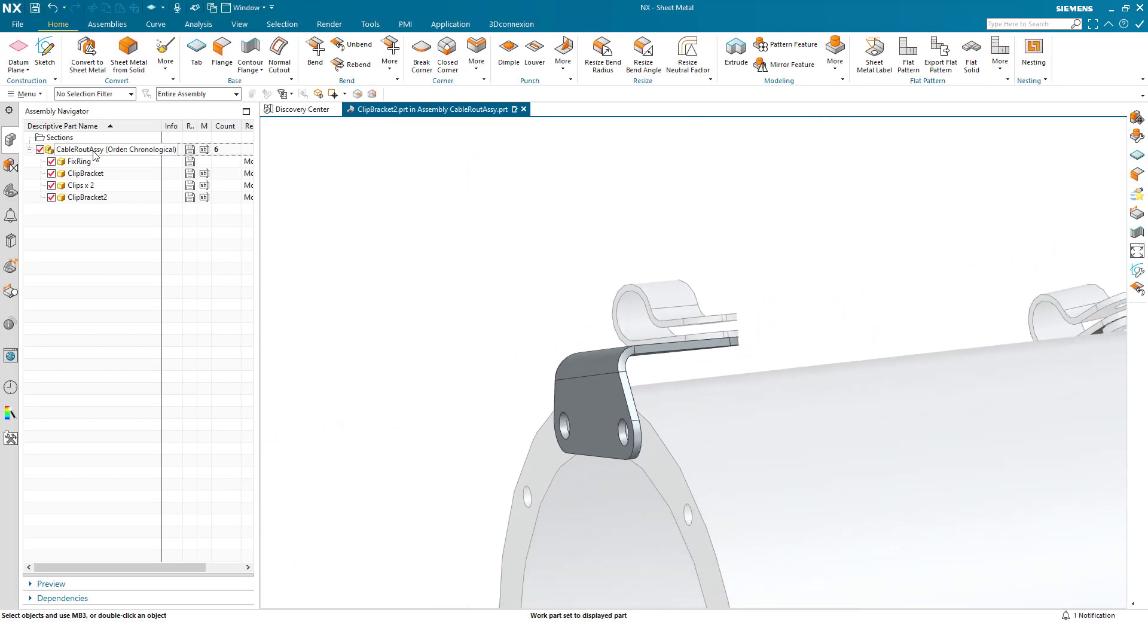
Step: Make CableRoutAssy the work part and shift the clip at the new bracket along its XC axis and 10 mm along ZC
double_click(93, 151)
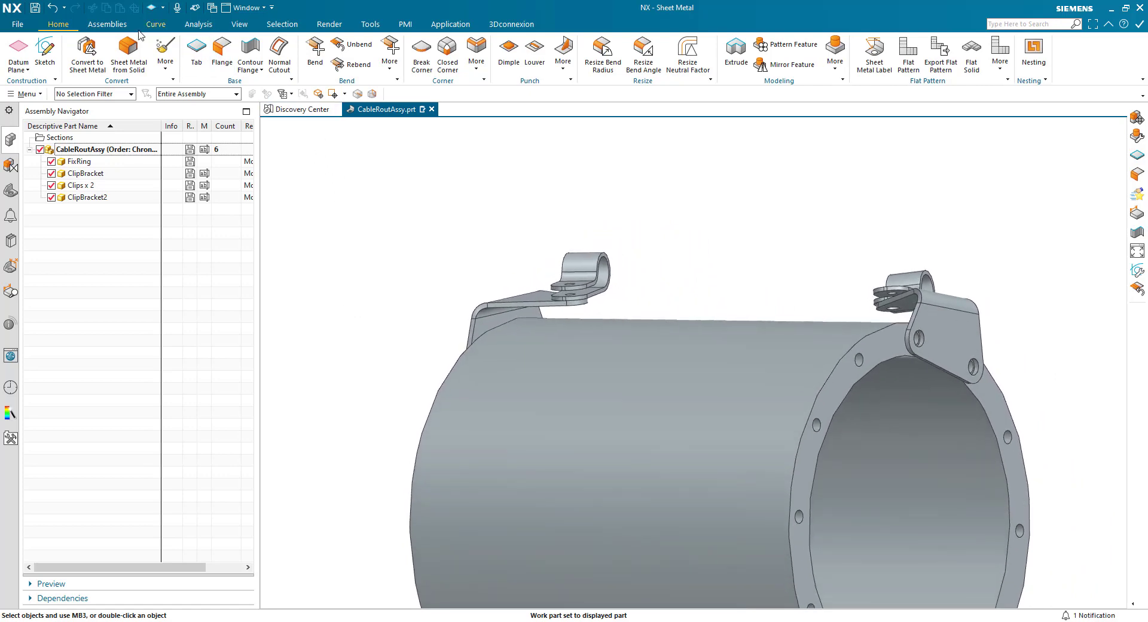
click(107, 24)
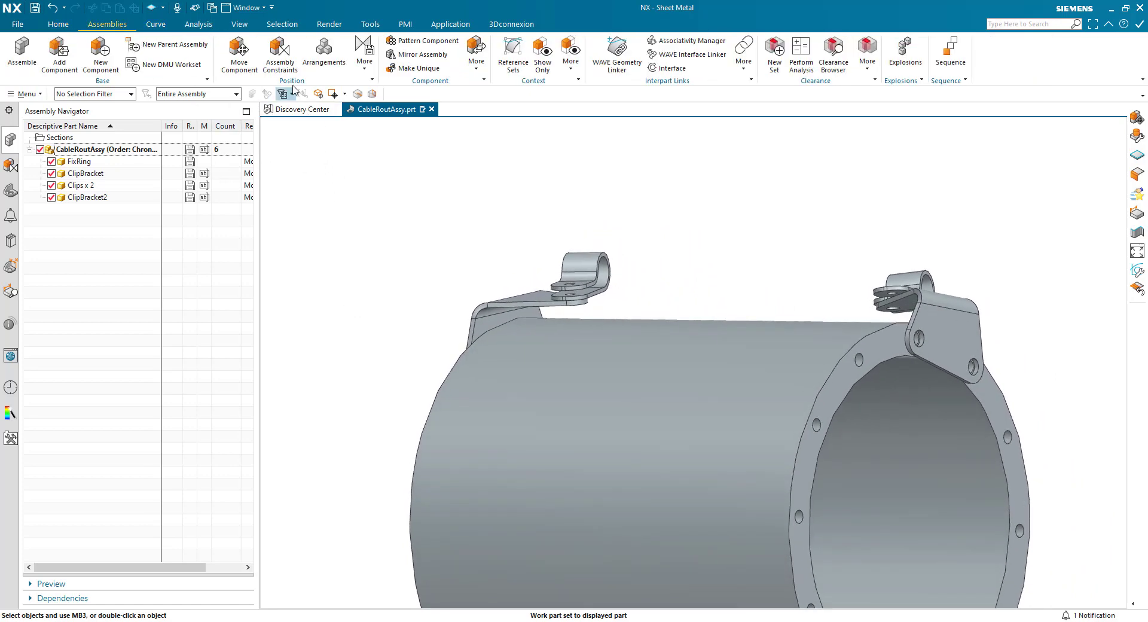
click(239, 54)
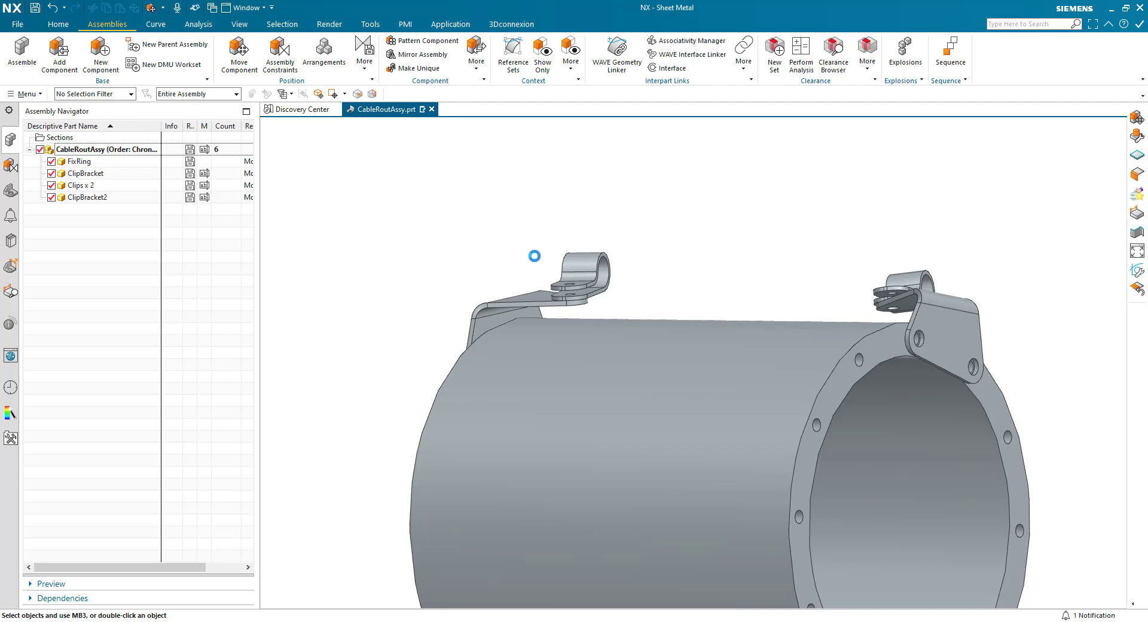
click(568, 263)
middle_click(551, 256)
middle_drag(546, 279, 623, 397)
drag(640, 382, 630, 341)
drag(713, 387, 743, 382)
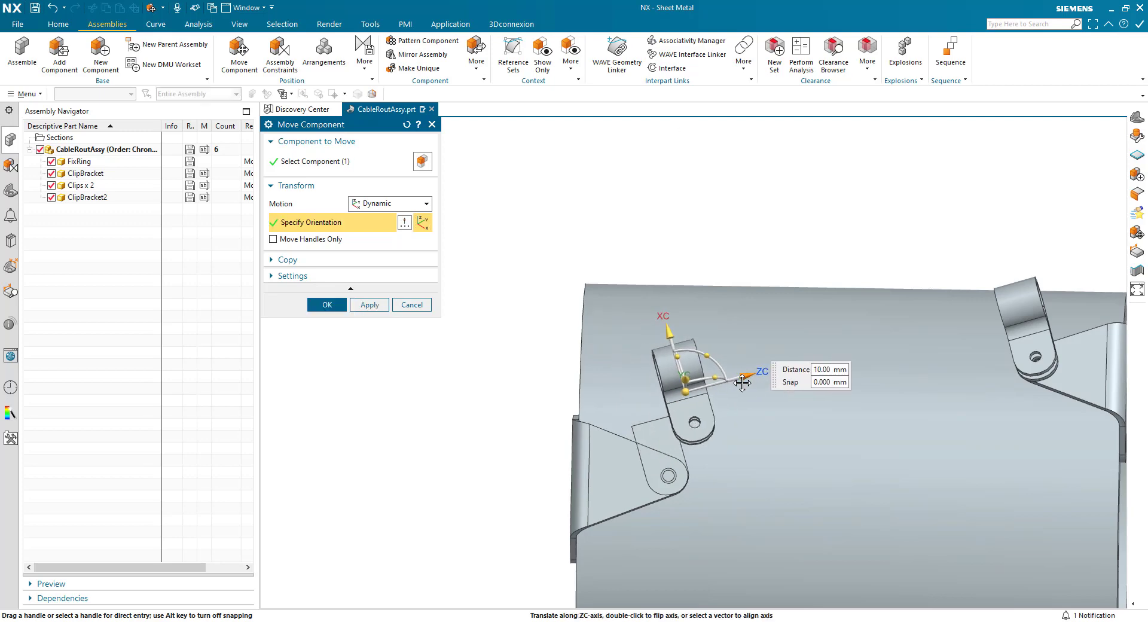
Step: Tilt the same clip about its XC axis, shift it 3 mm along YC and accept the move
middle_drag(743, 382, 675, 451)
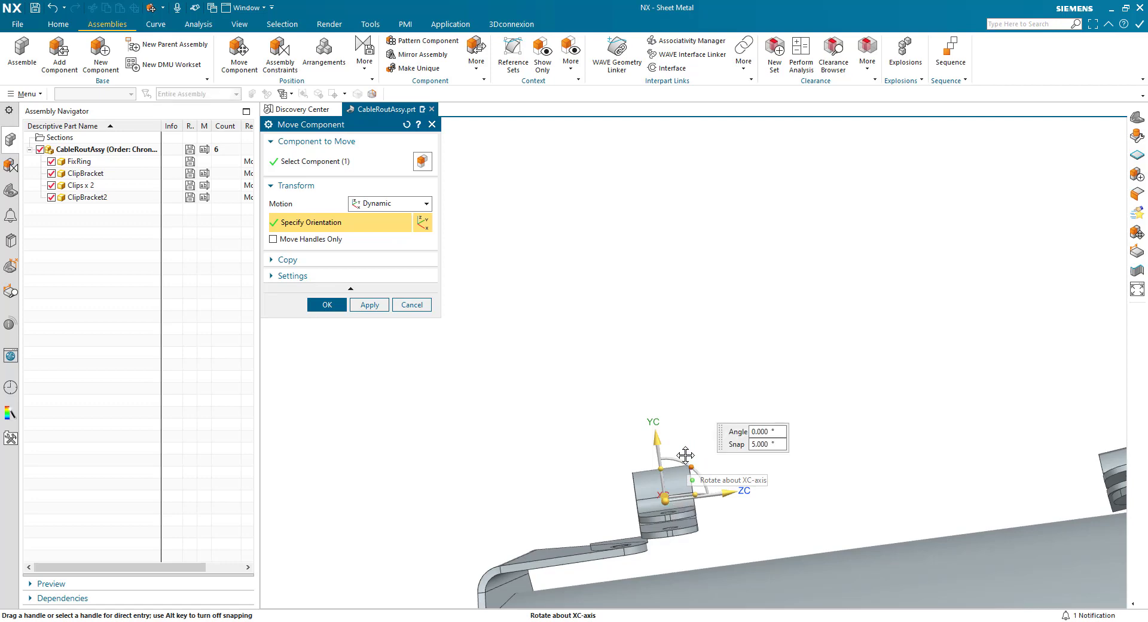
drag(684, 455, 684, 454)
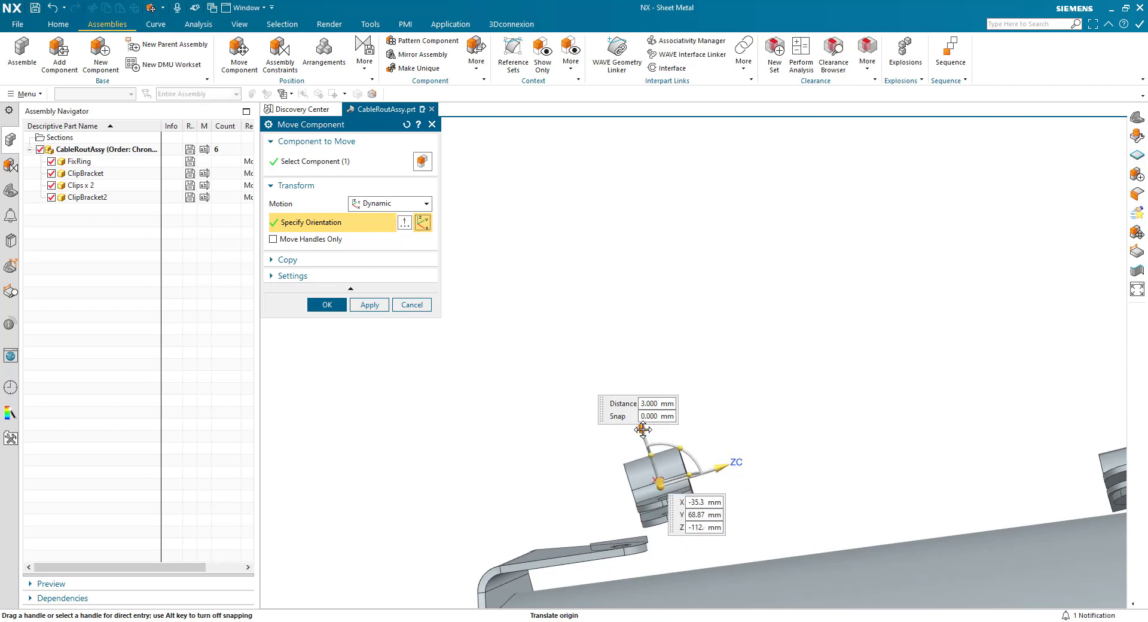
click(333, 304)
scroll(448, 429, down, 5)
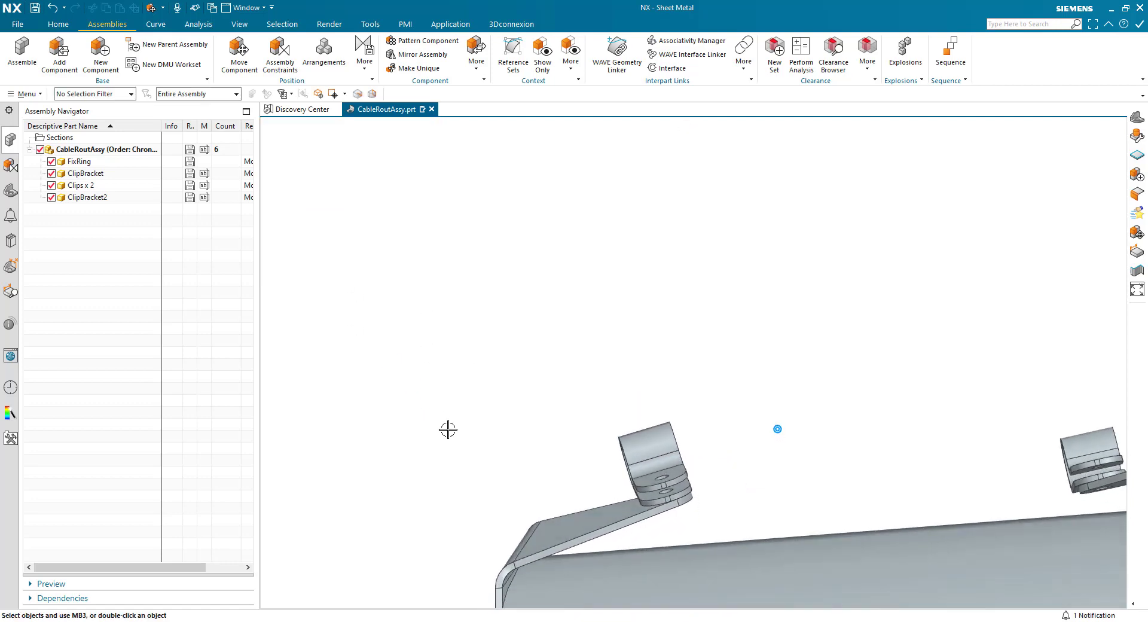